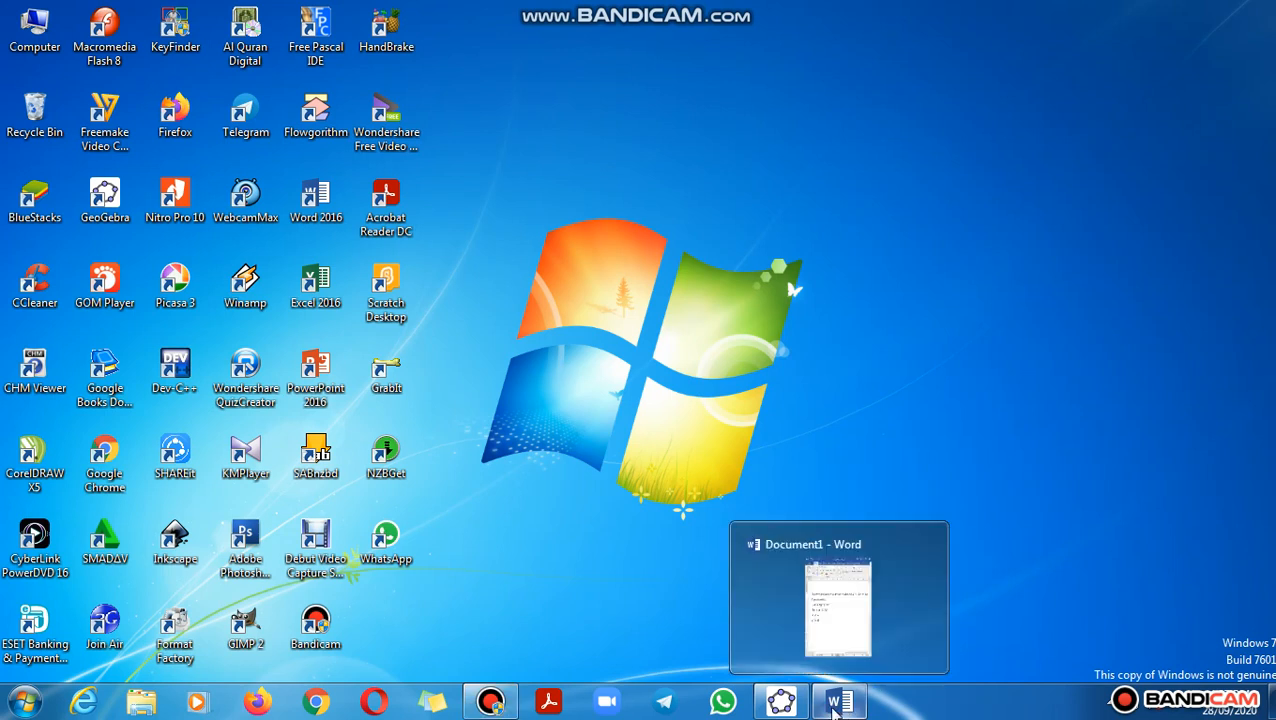
- Bring up the Word document with the optimization problem, and switch to GeoGebra Classic alongside it
click(832, 708)
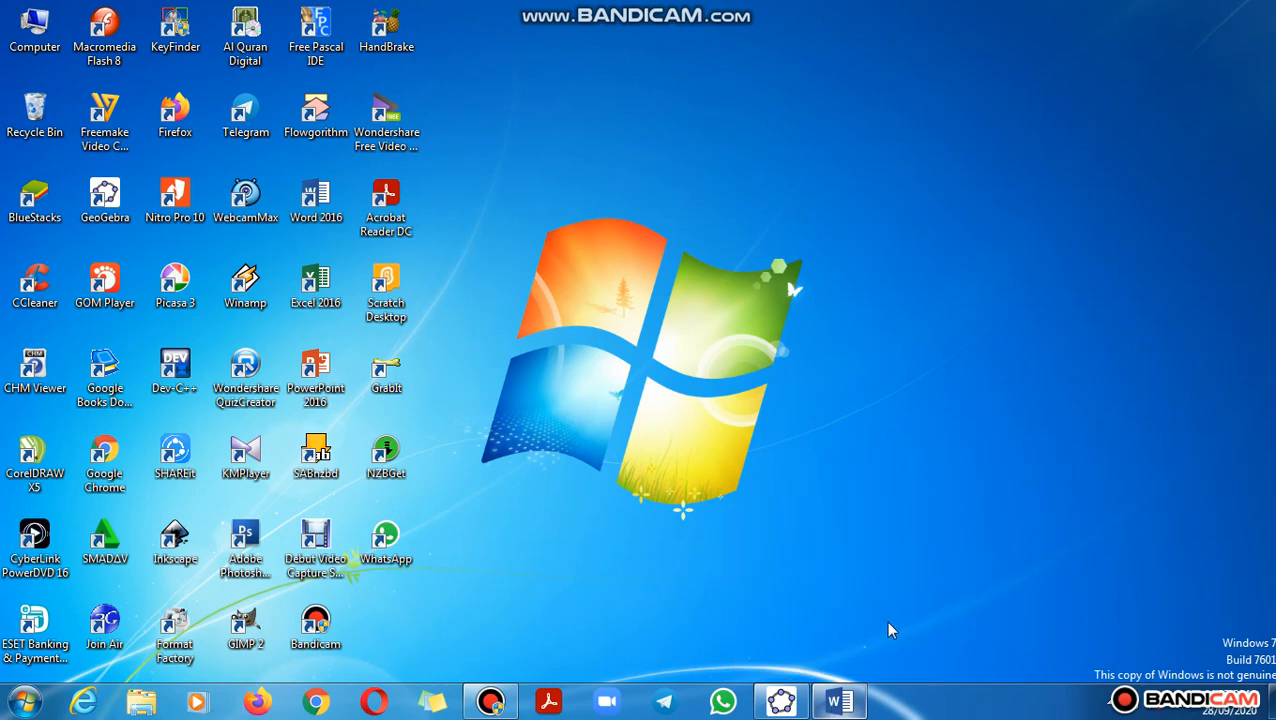
click(840, 703)
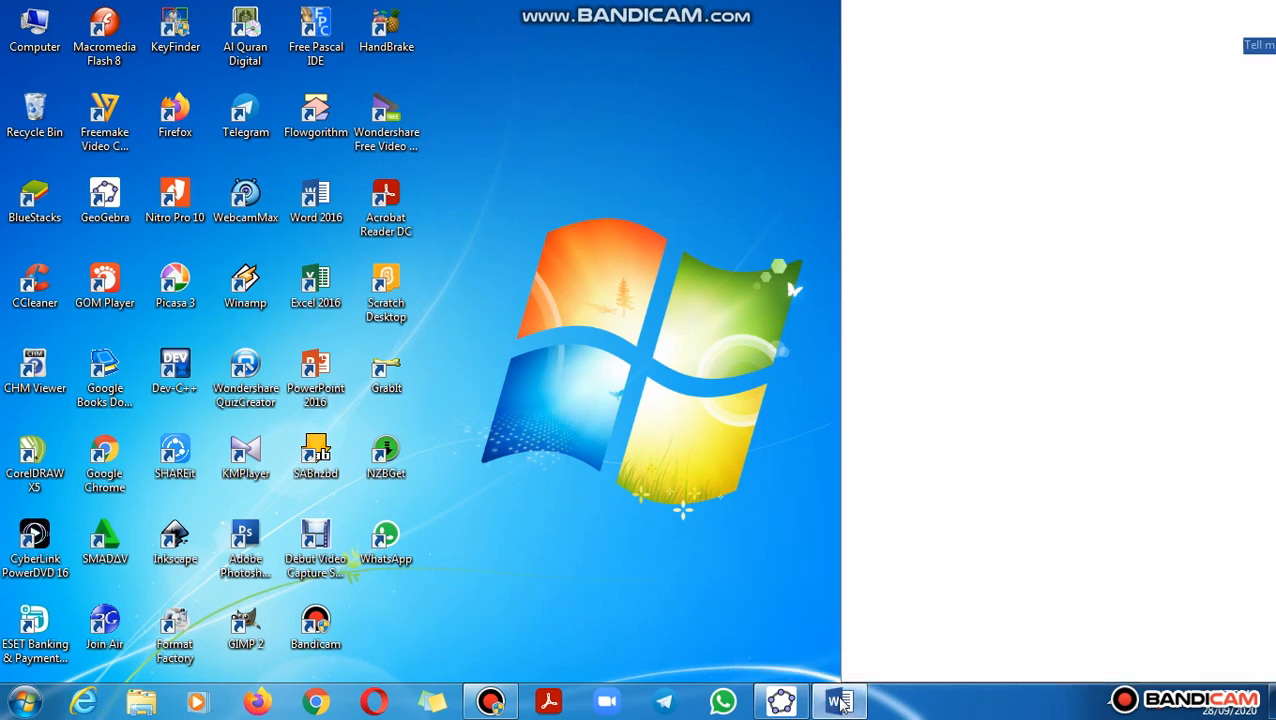
click(782, 704)
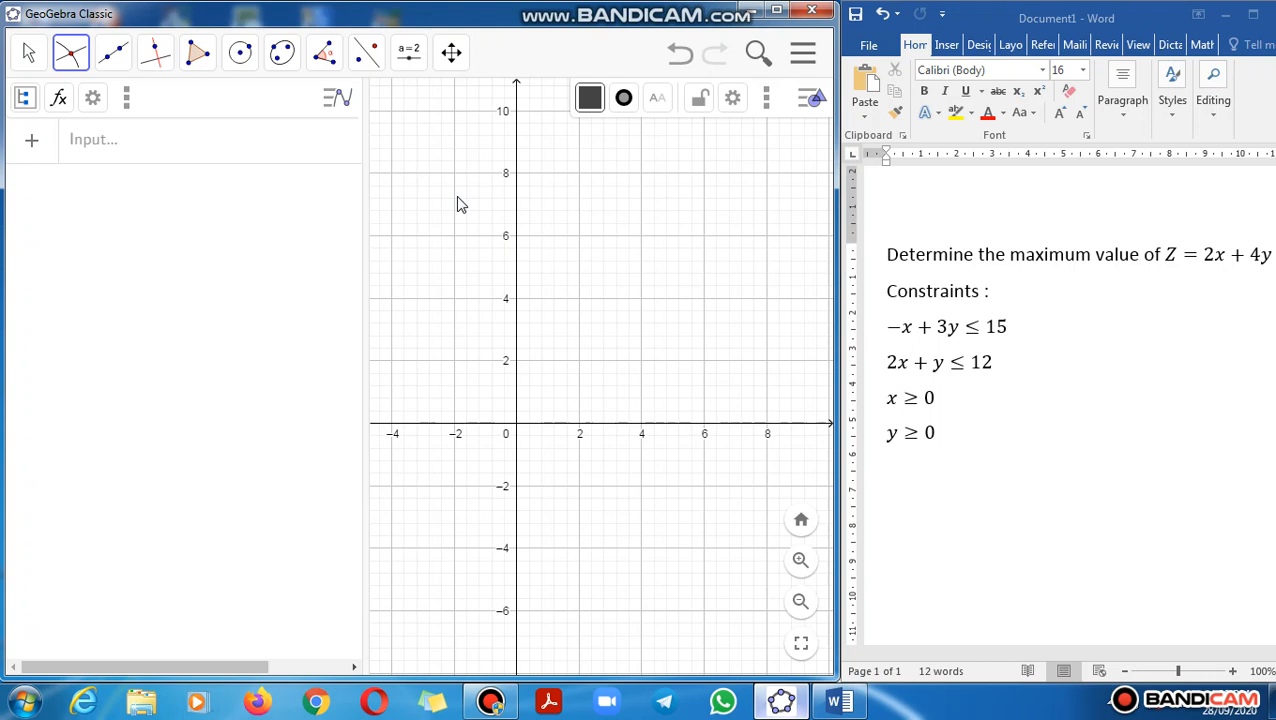
- Plot the boundary line of the first constraint by entering the equation -x + 3y = 15
click(95, 139)
click(105, 132)
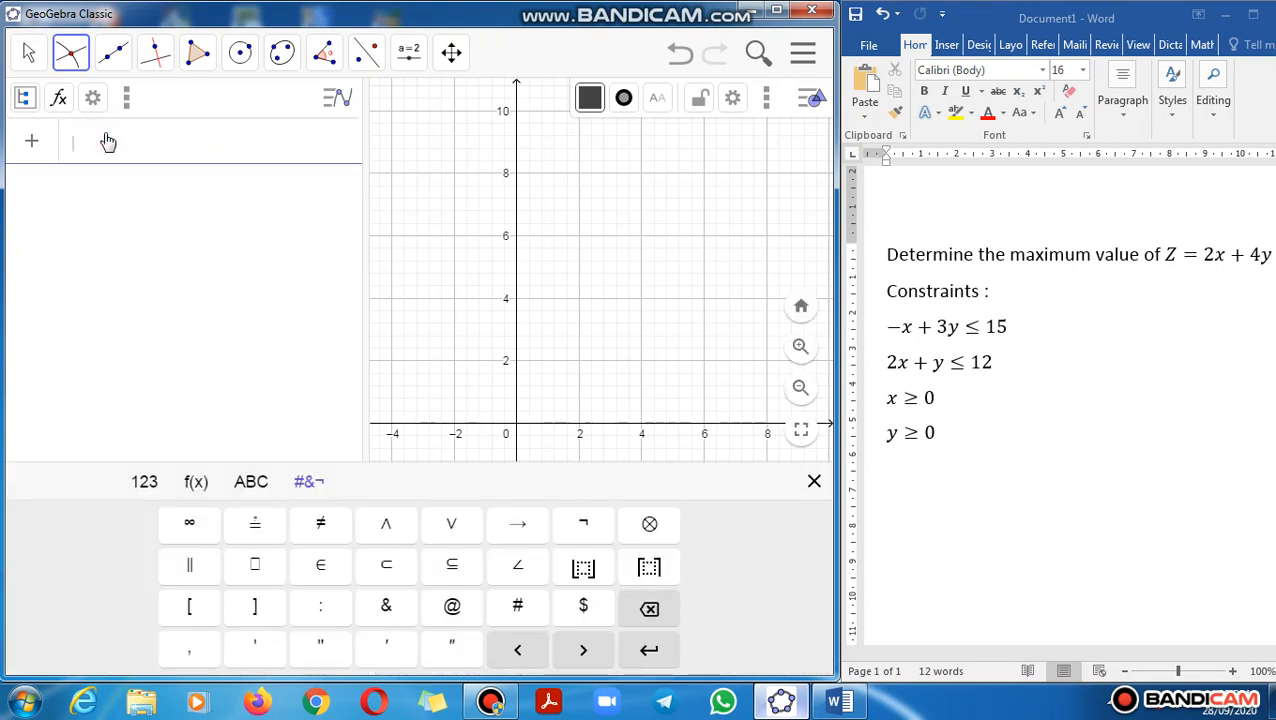
text(-x + 3y)
click(98, 145)
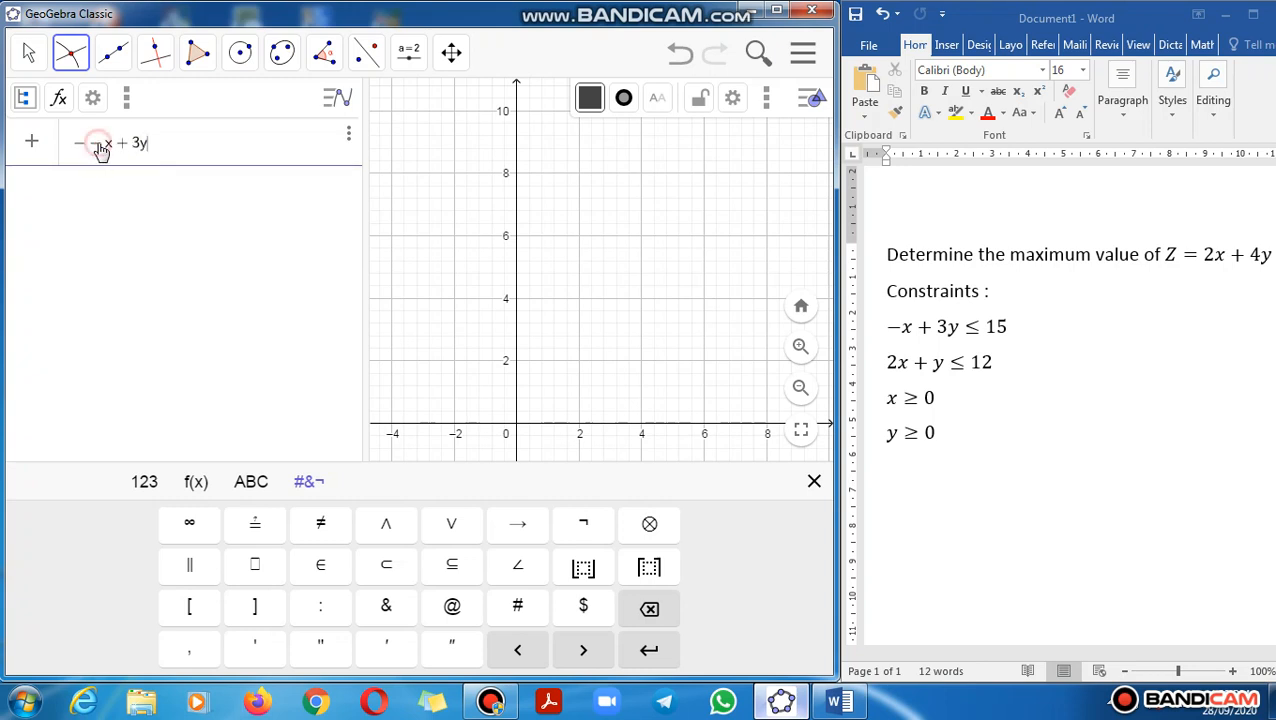
click(141, 145)
text(= 1)
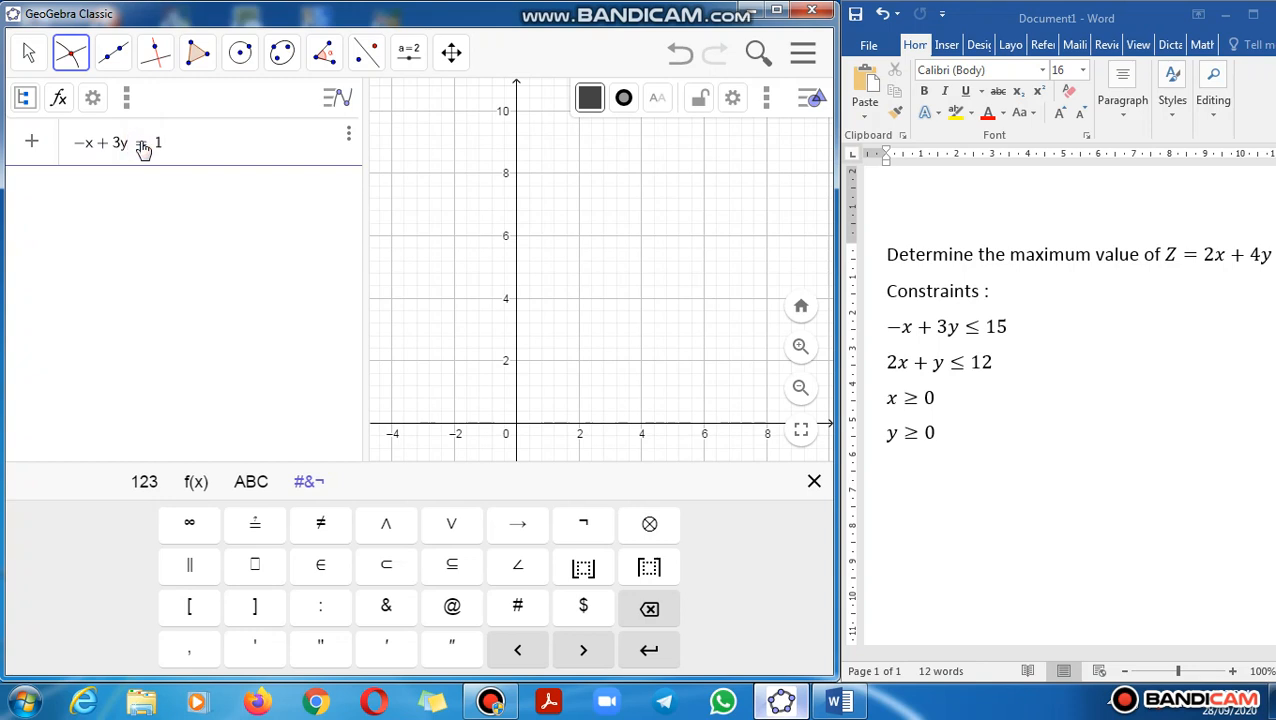
text(5)
click(305, 189)
key(Return)
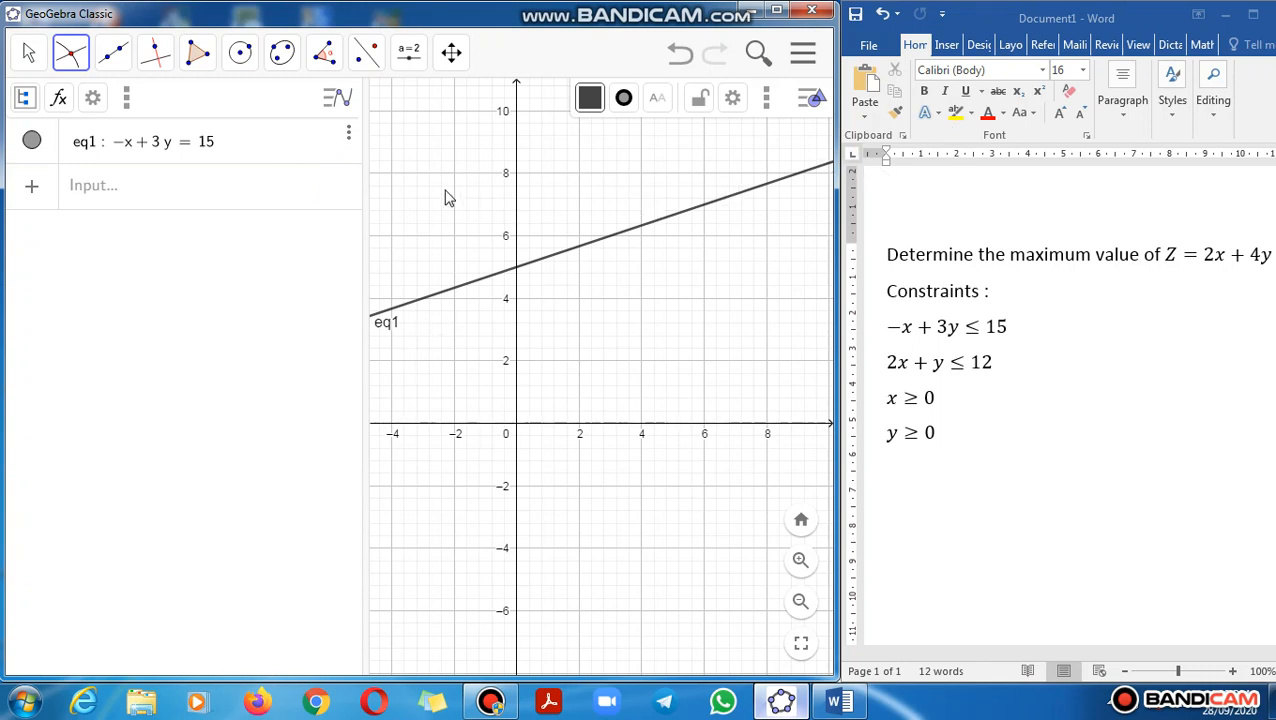
- Set the label of the line -x + 3y = 15 to show its value, and close its settings
click(351, 139)
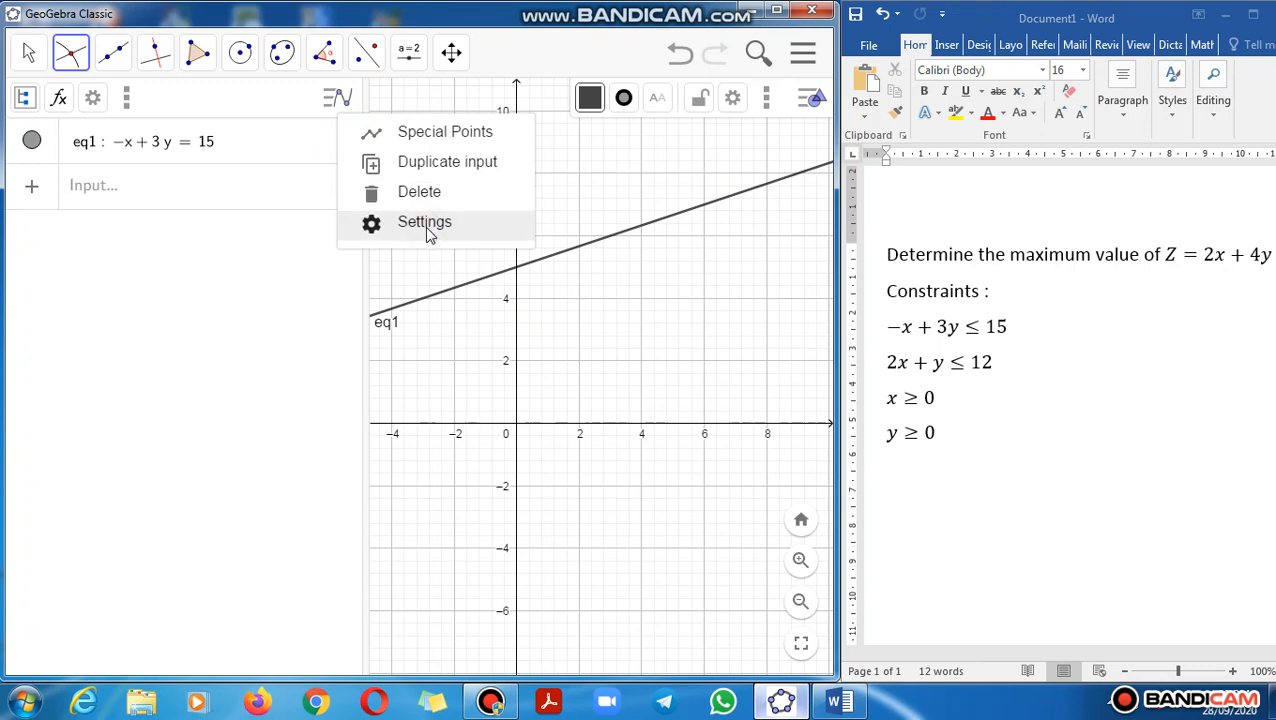
click(428, 232)
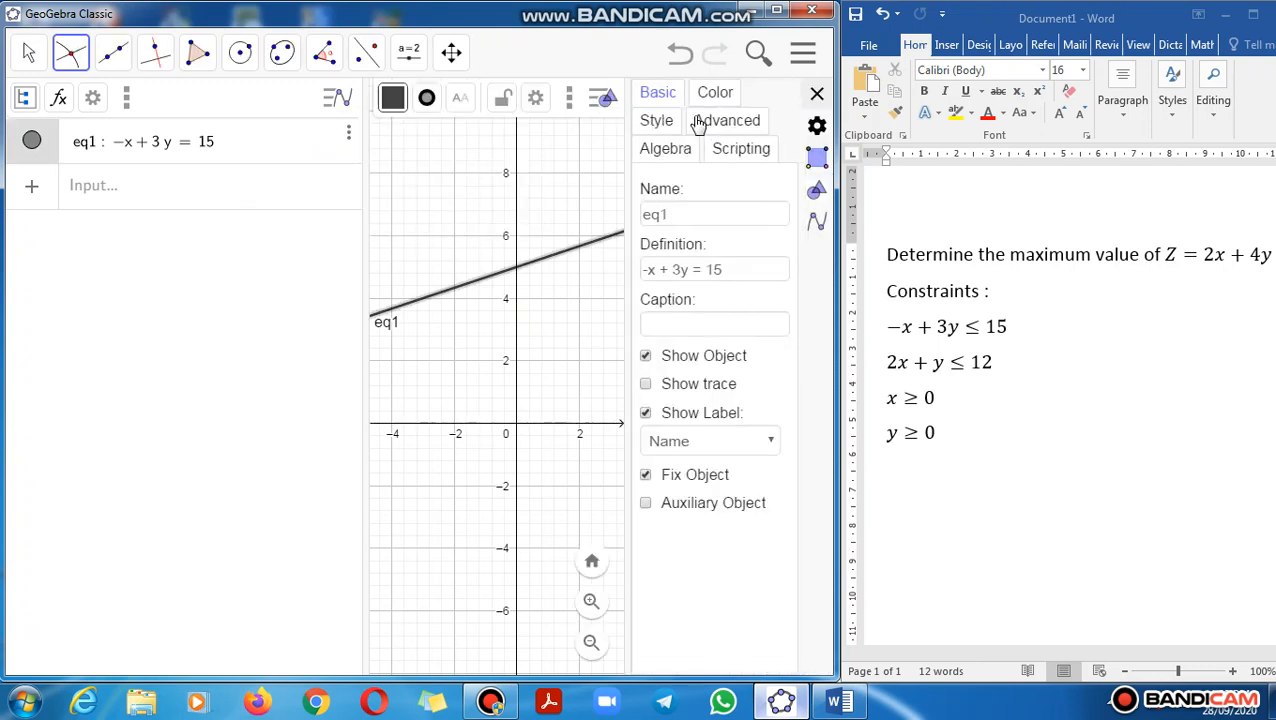
click(723, 446)
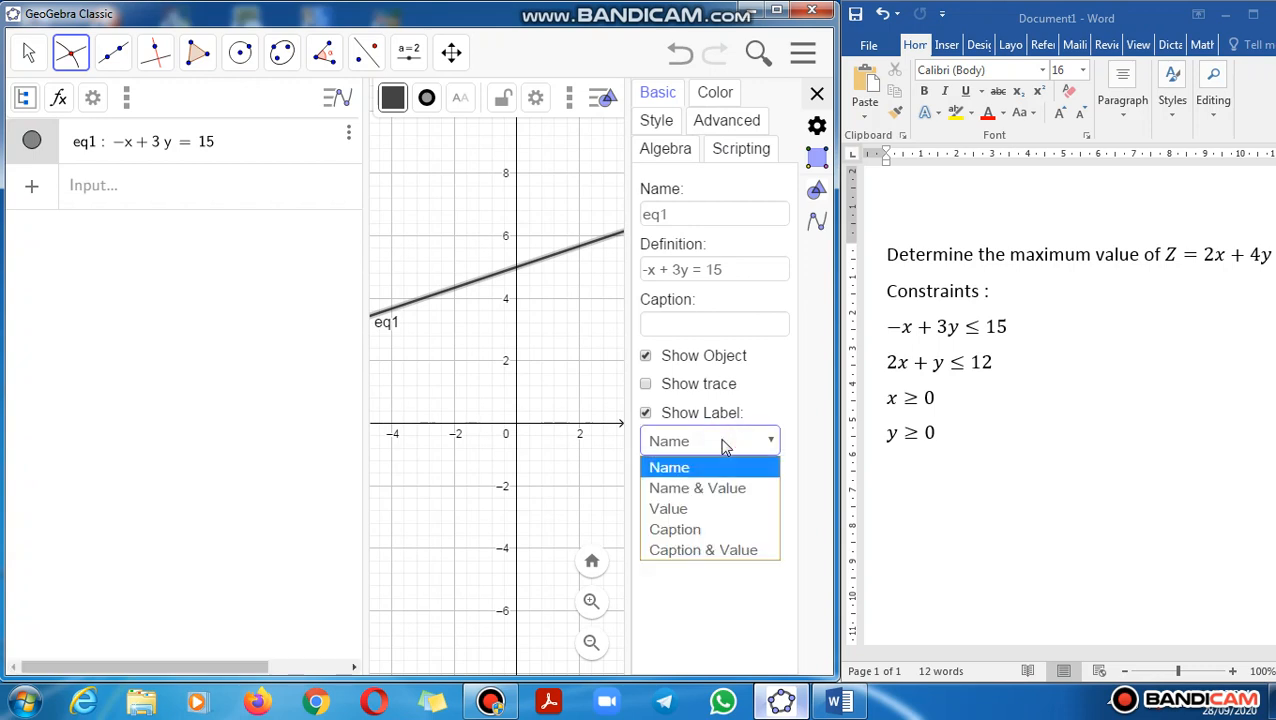
click(680, 508)
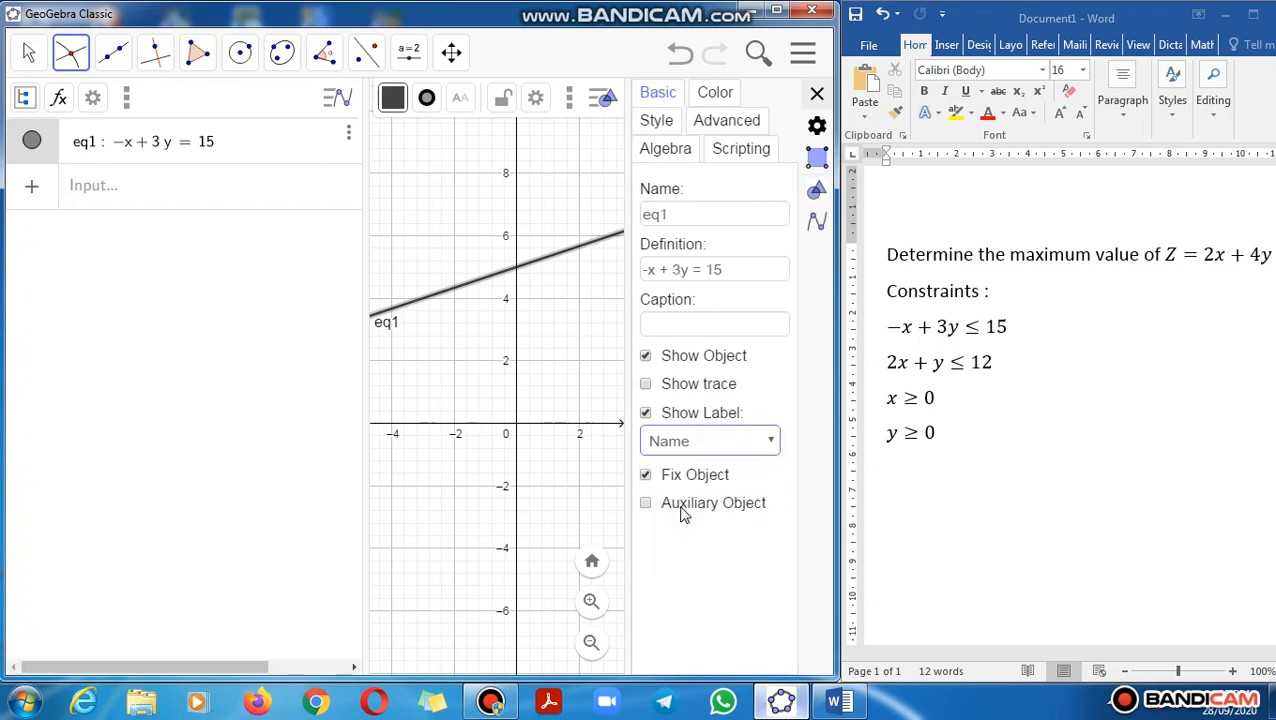
click(242, 313)
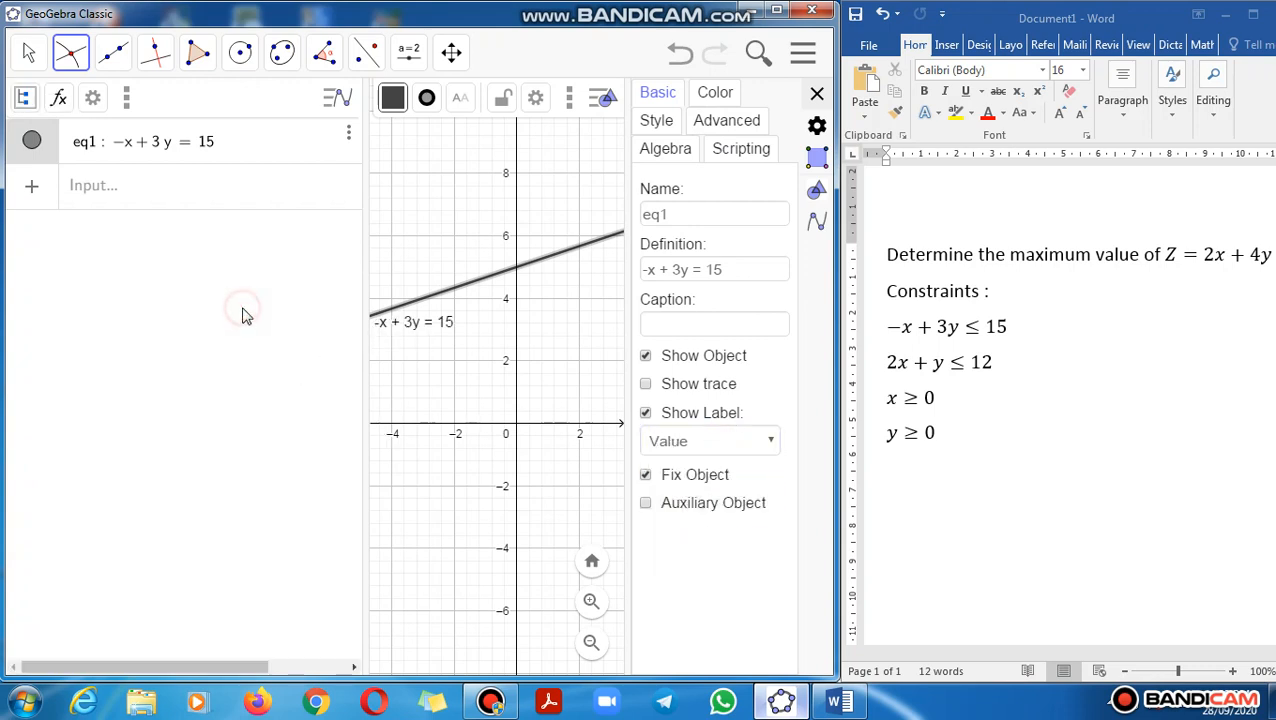
click(817, 94)
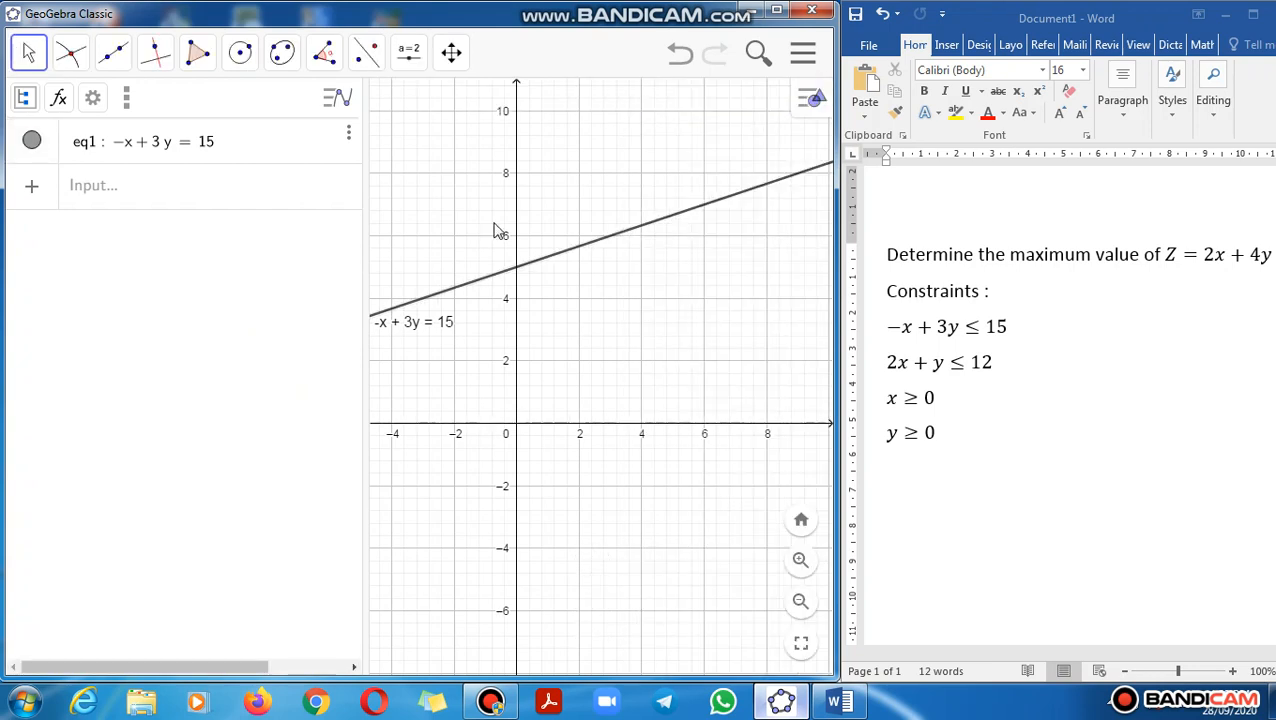
- Plot the boundary line of the second constraint by entering the equation 2x + y = 12
click(185, 196)
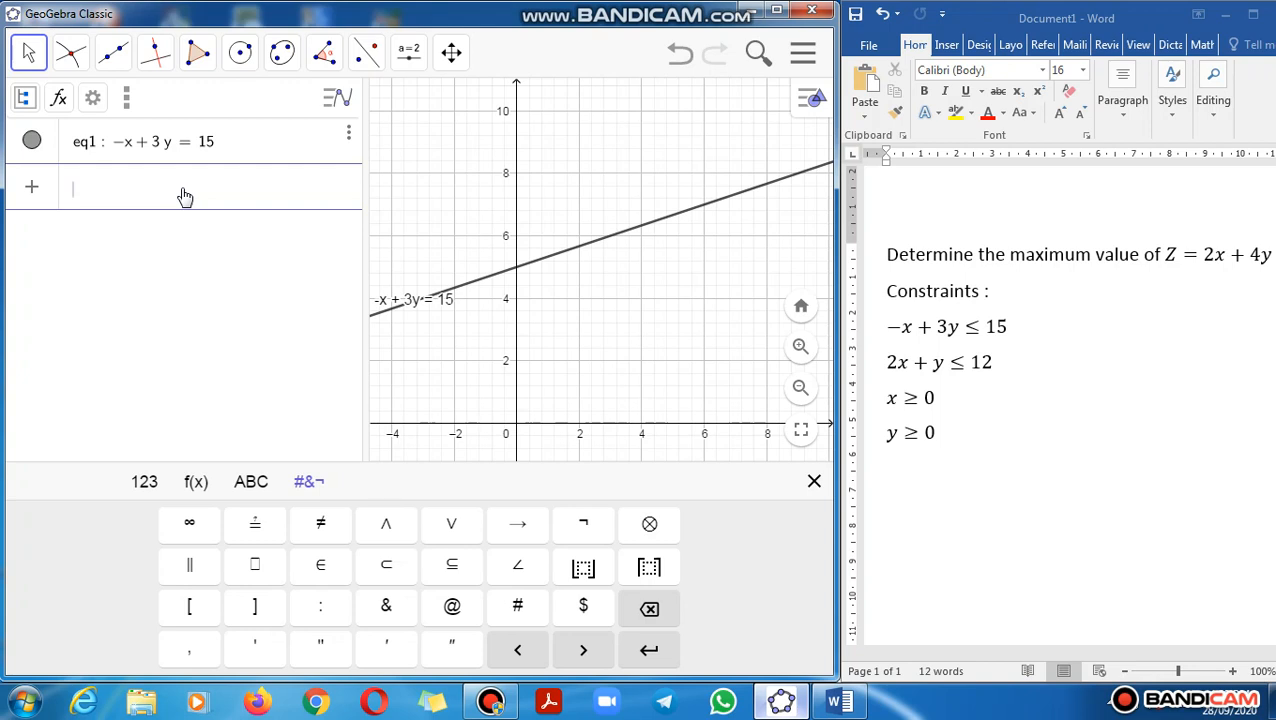
text(2x )
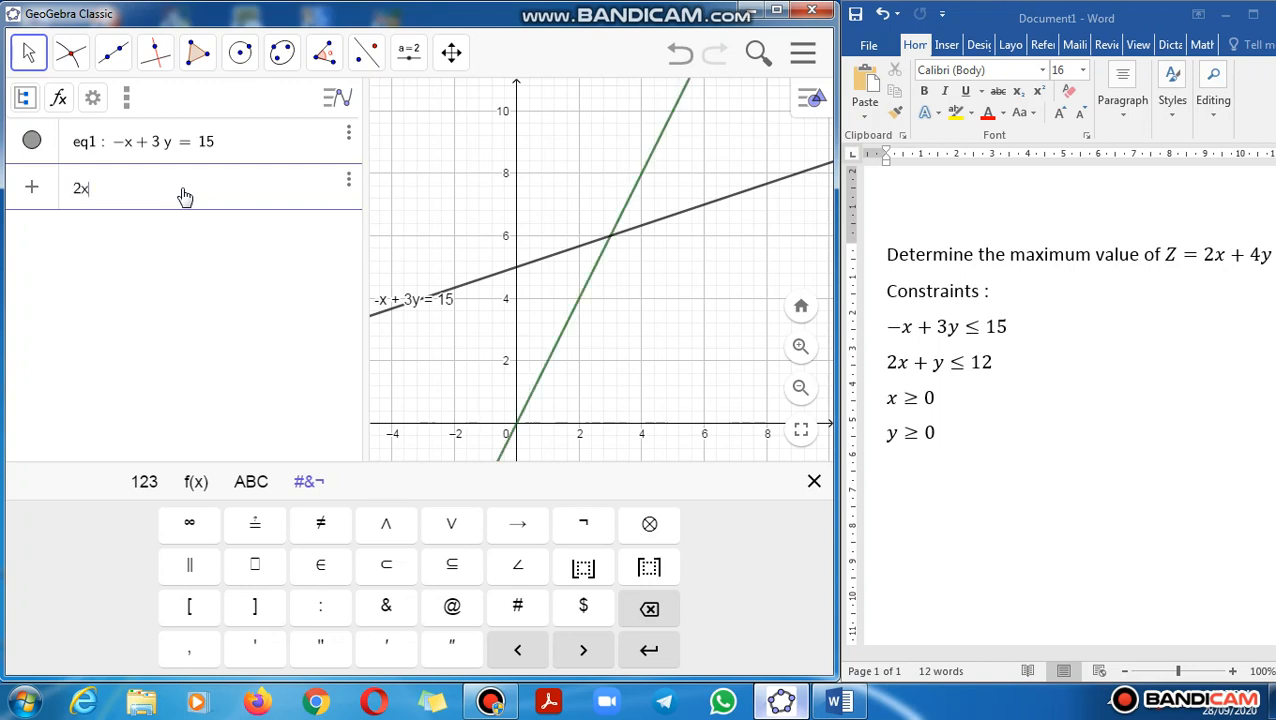
text(+ y = )
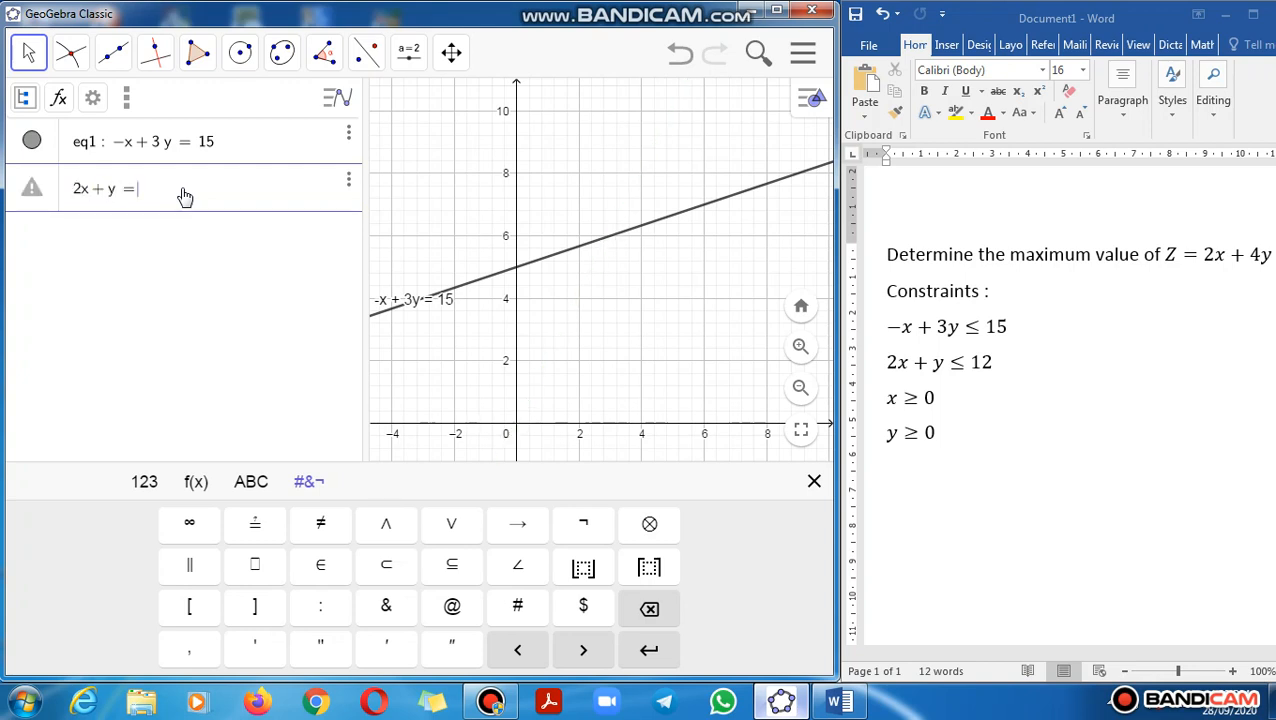
text(12)
key(Return)
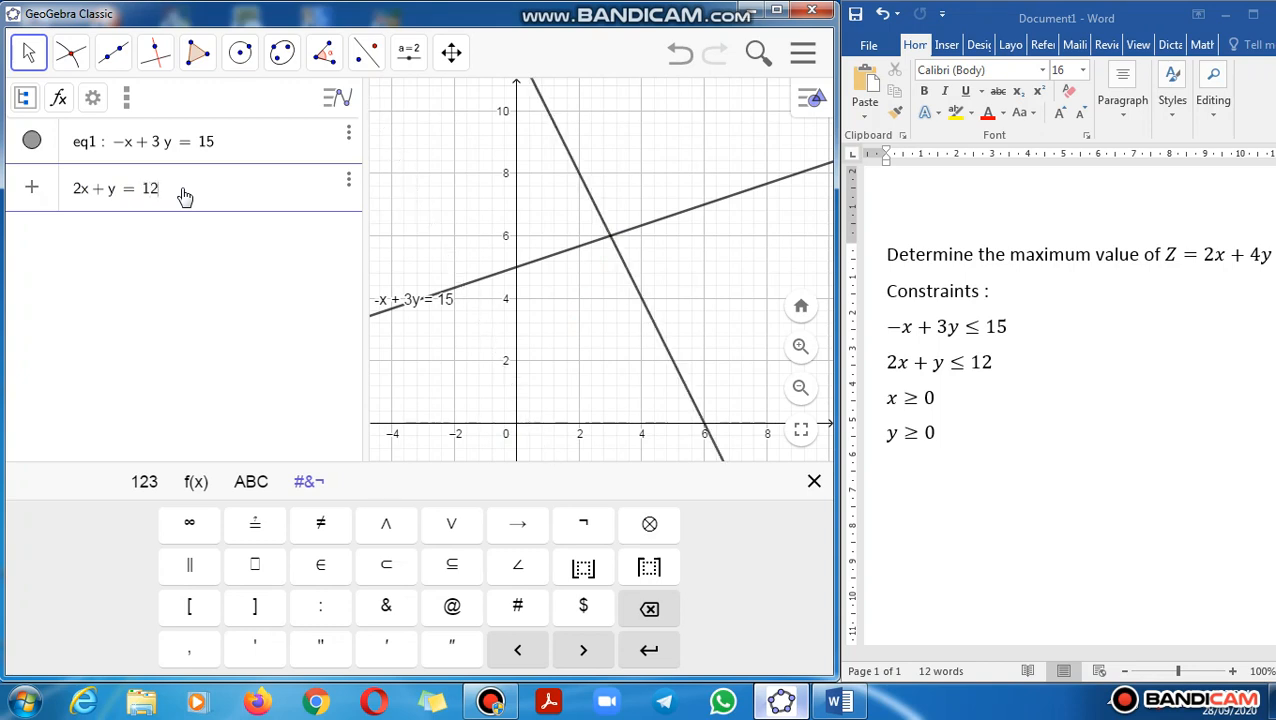
click(275, 249)
- Set the label of the line 2x + y = 12 to show its value, and reposition both line labels beside their lines
click(348, 183)
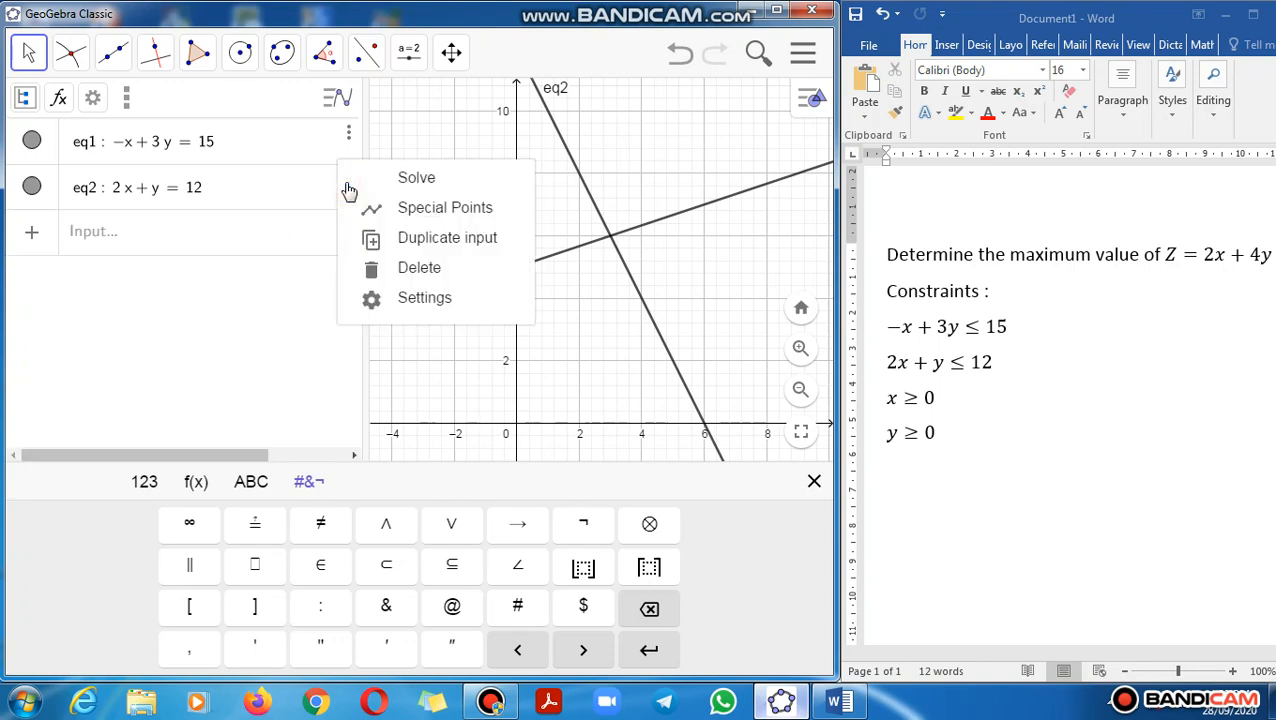
click(428, 298)
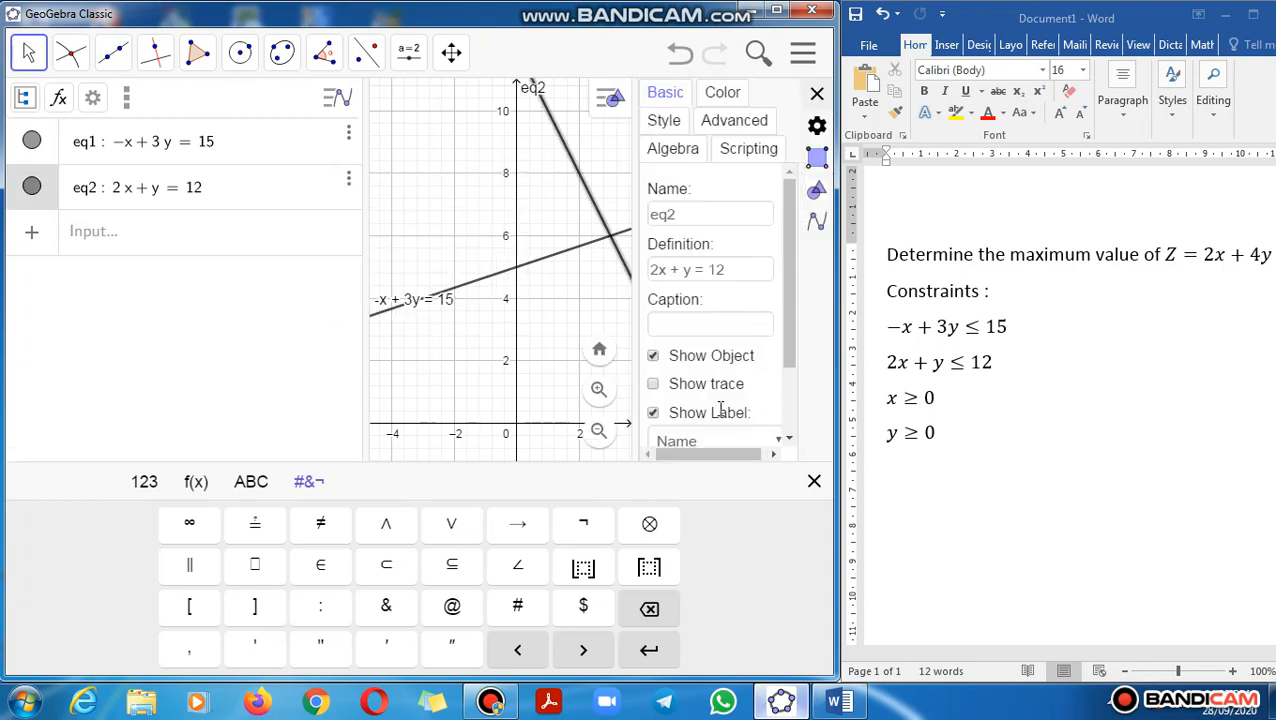
click(746, 441)
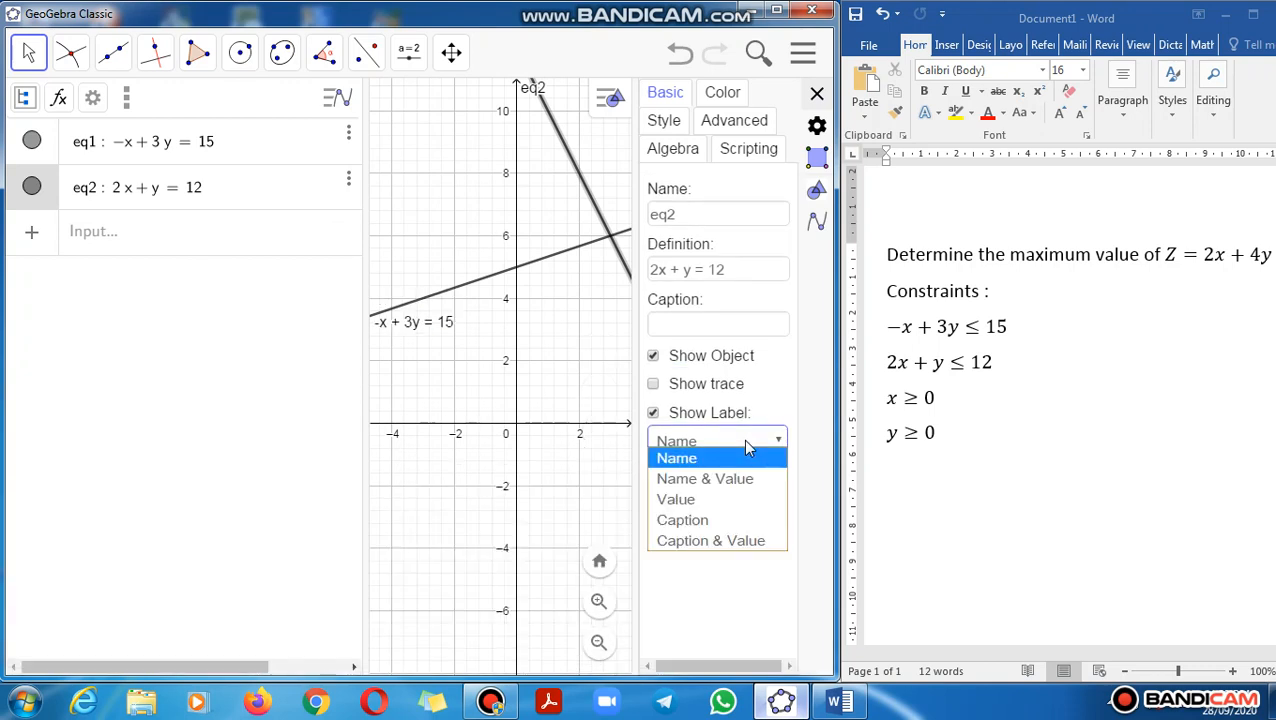
click(715, 499)
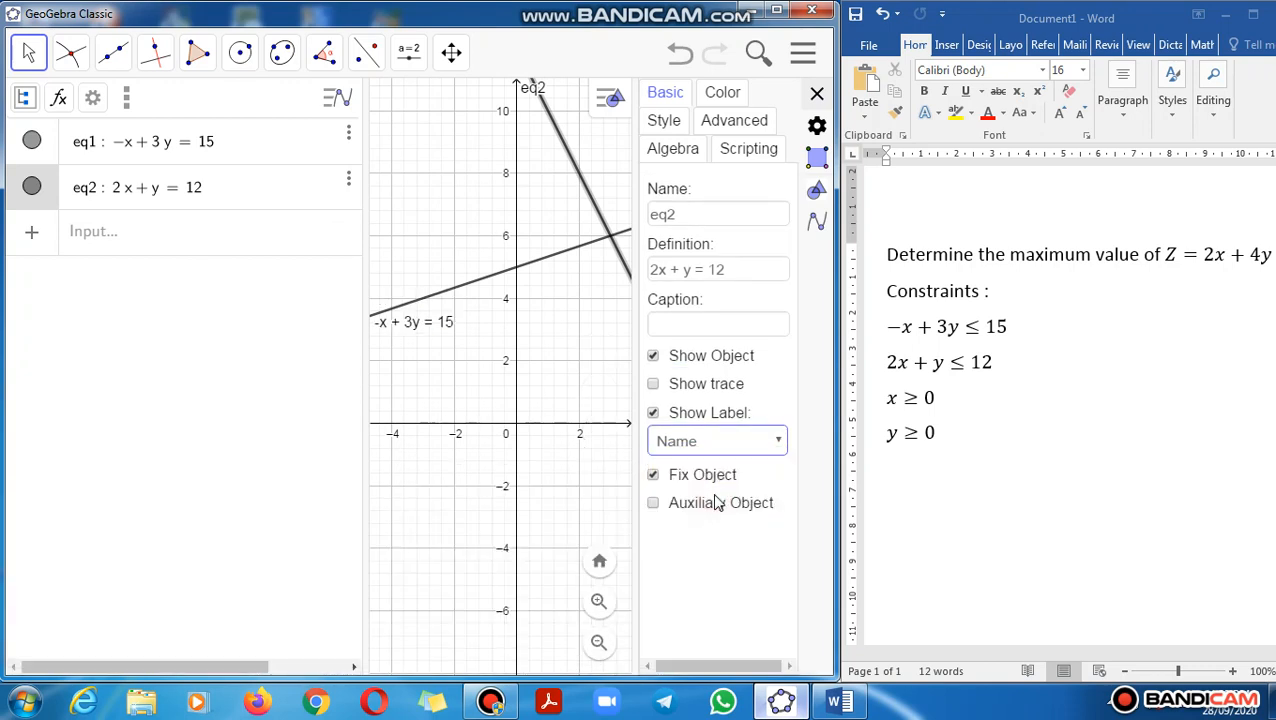
click(814, 93)
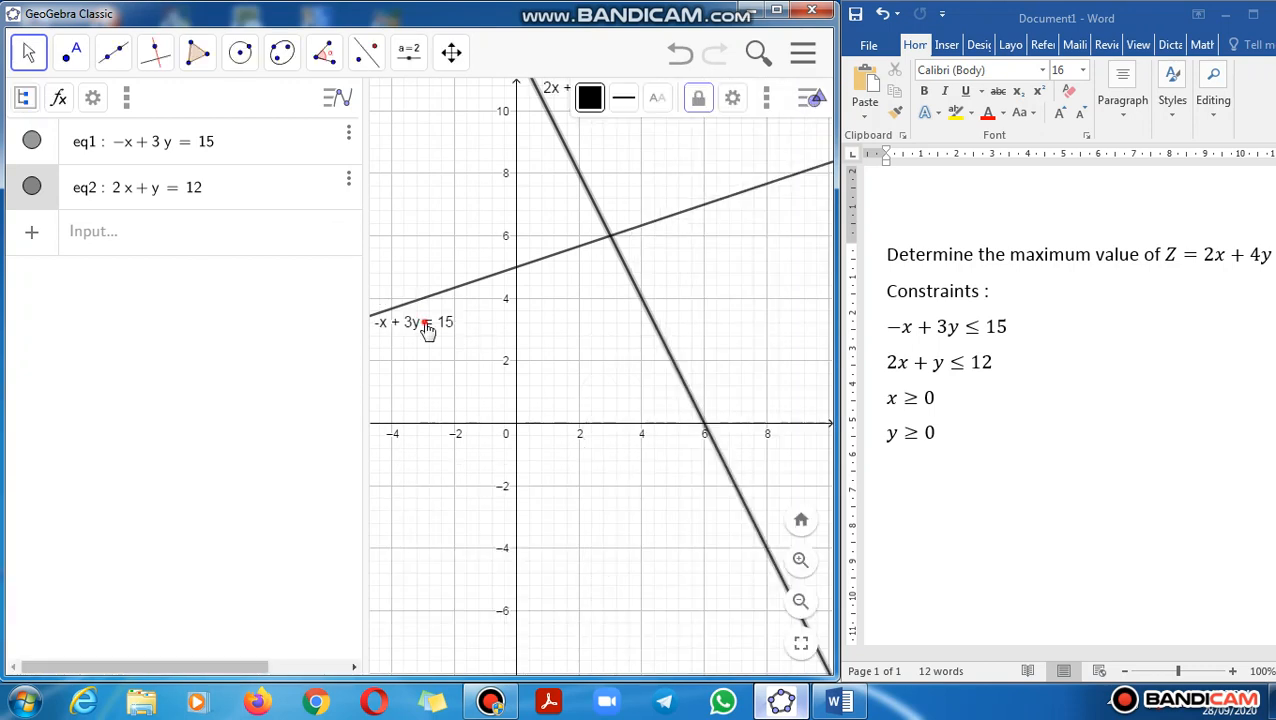
drag(452, 320, 478, 311)
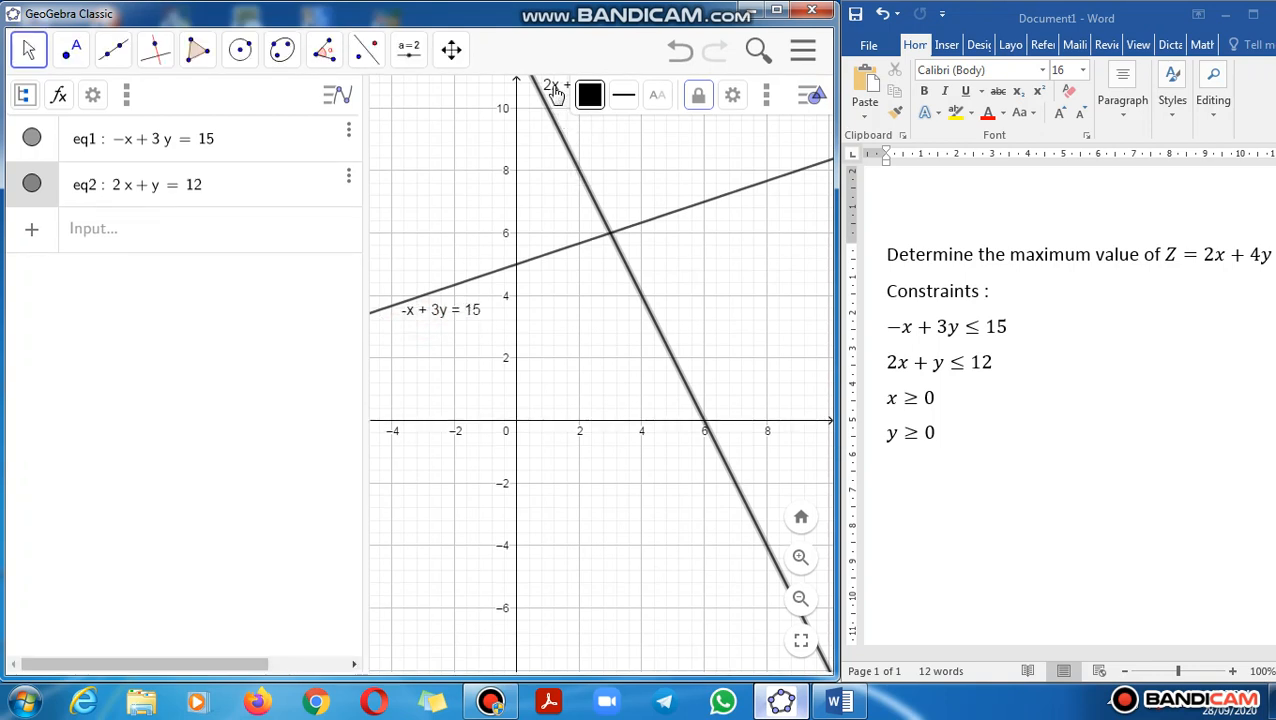
drag(556, 92, 578, 135)
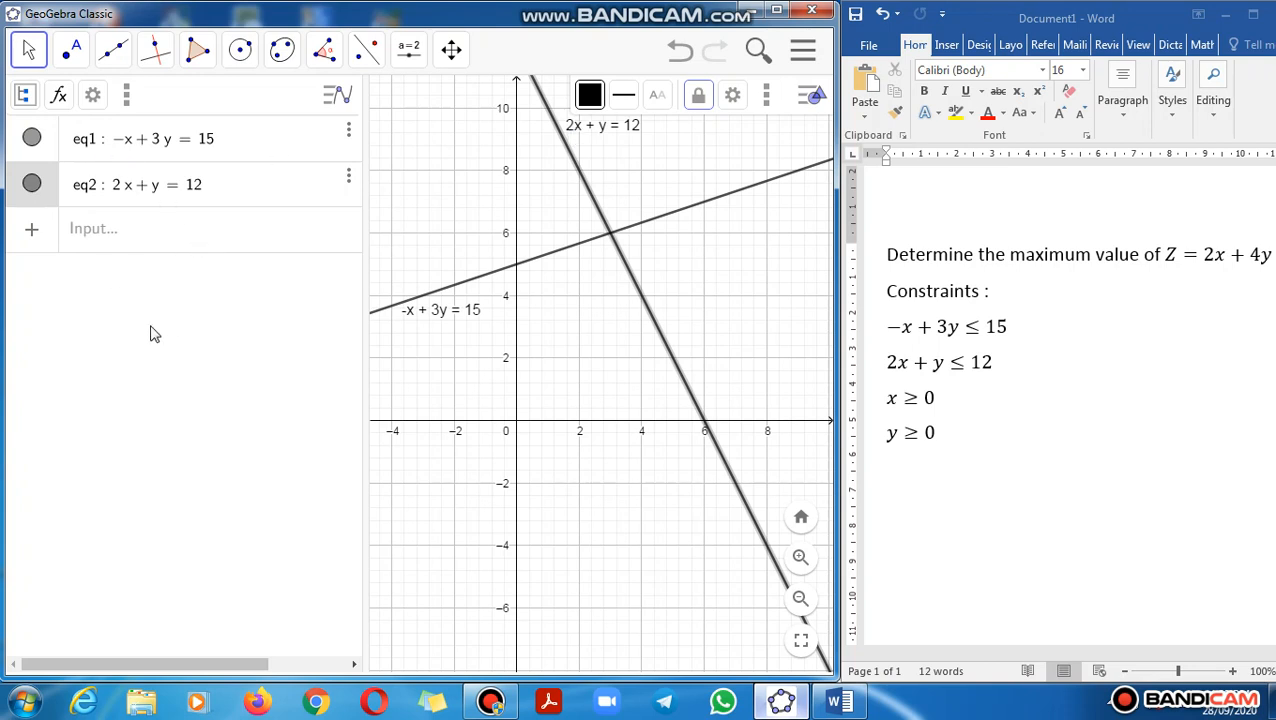
- Start a new algebra entry with the first constraint as the inequality -x + 3y ≤ 15
click(170, 240)
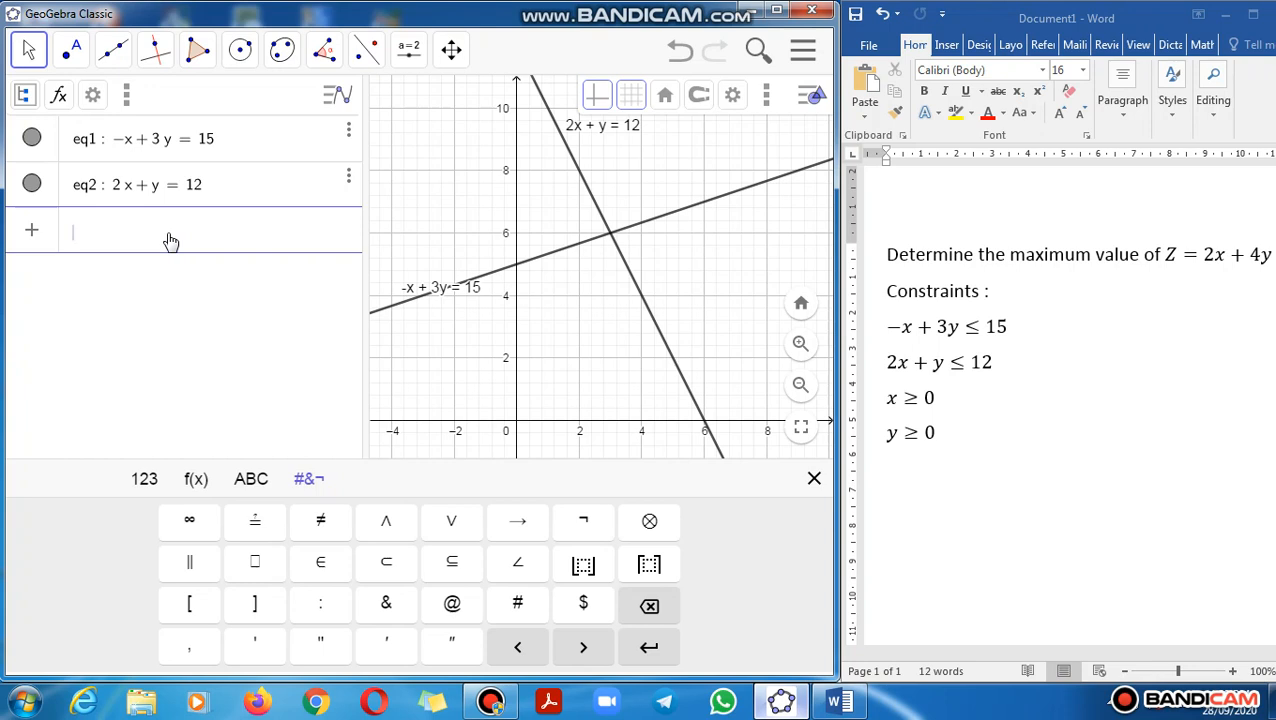
text(-x)
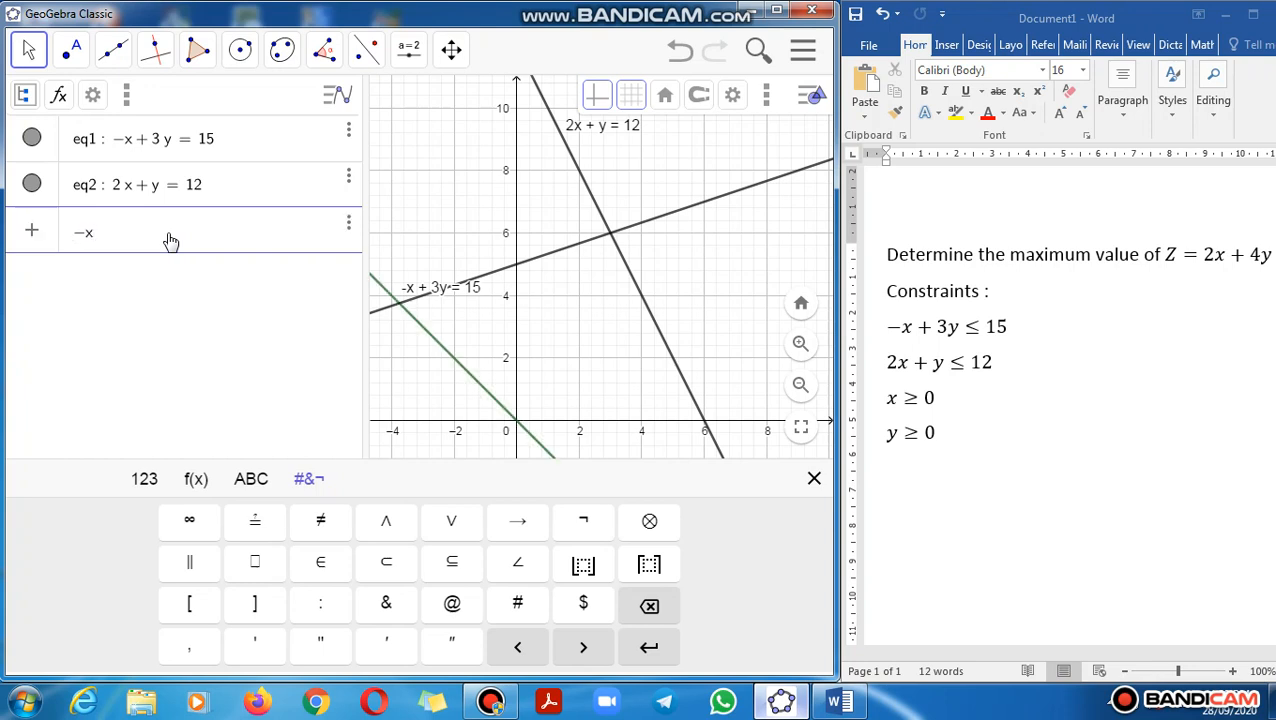
text(+3y)
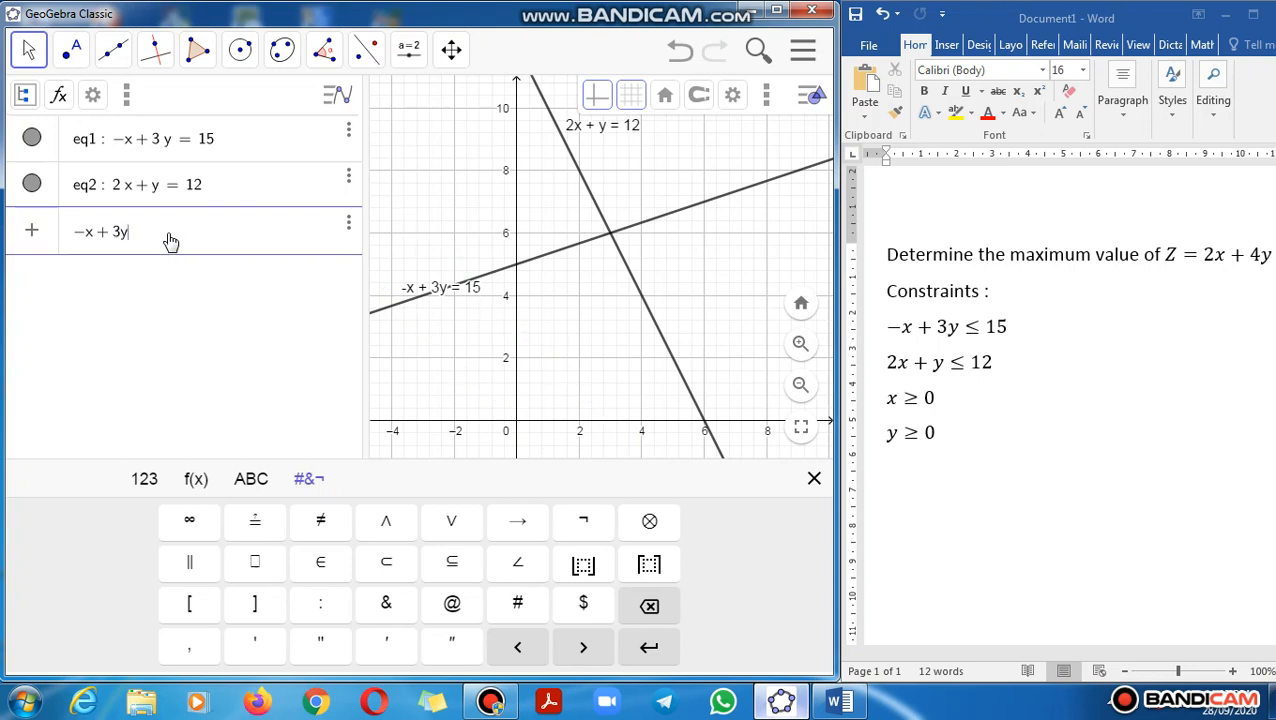
text(<=1)
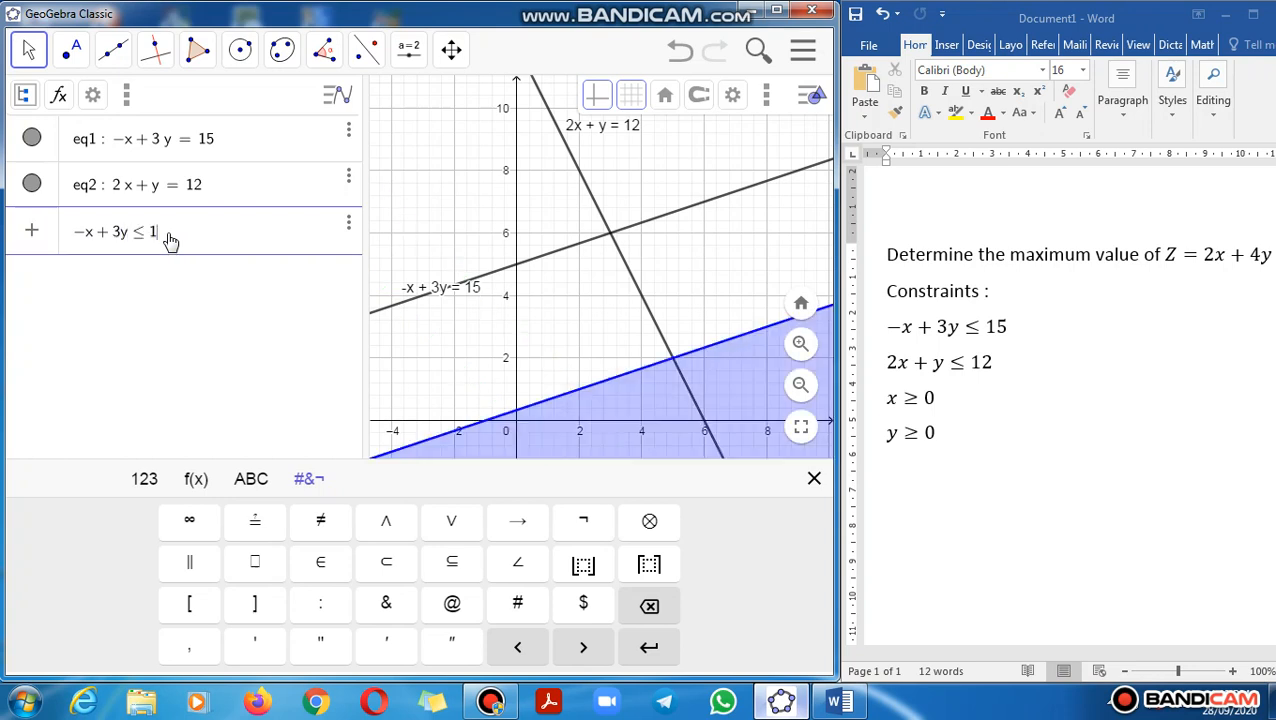
text(5)
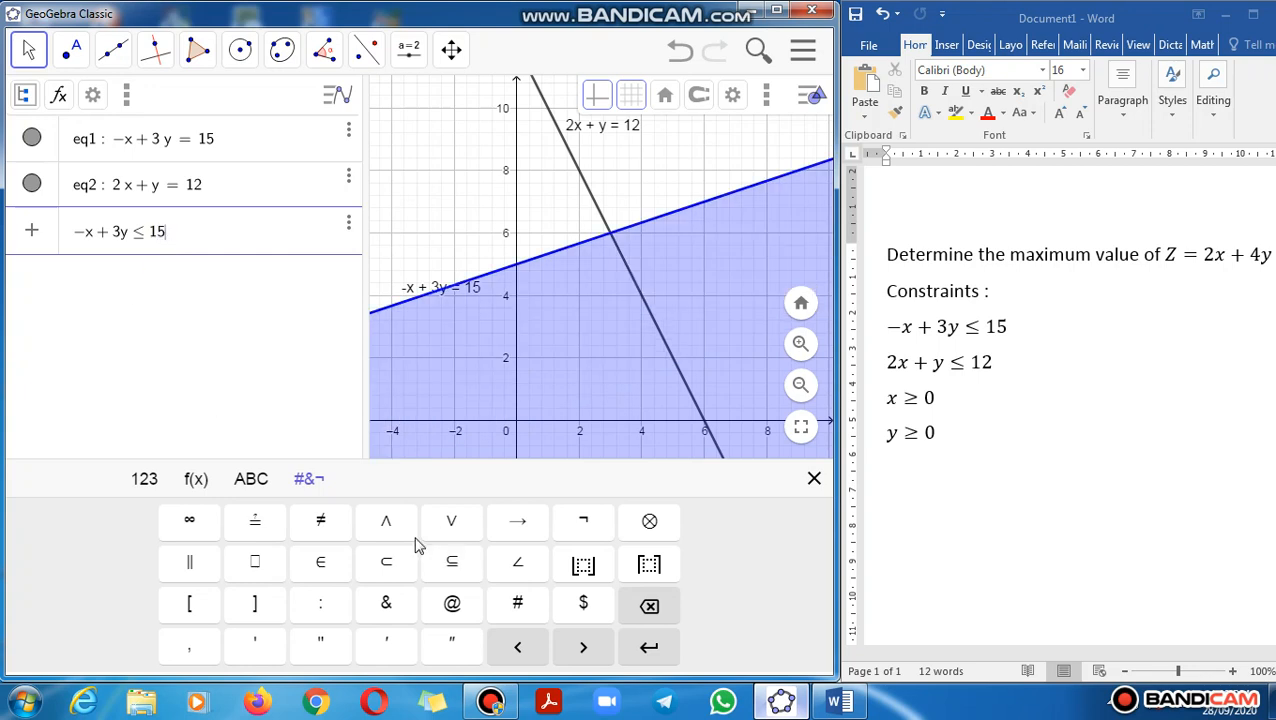
- Append the second constraint 2x + y ≤ 12 to the inequality entry, joined with the logical AND symbol ∧
click(385, 521)
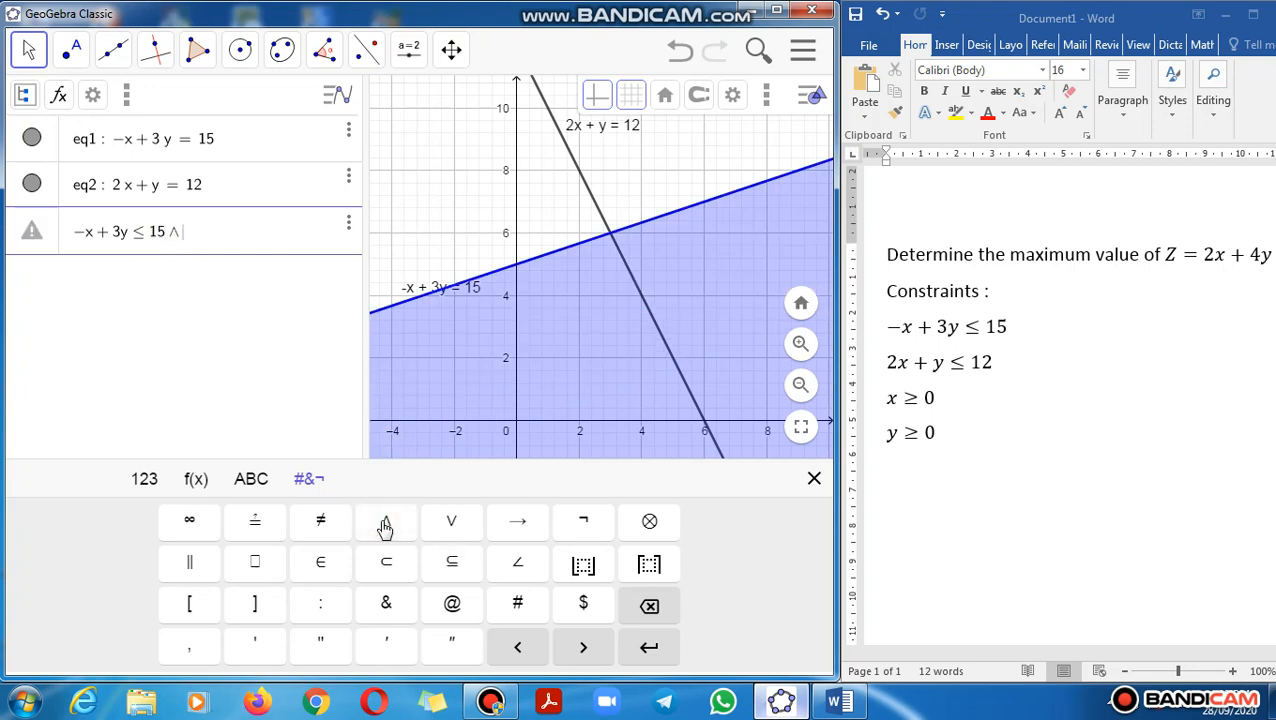
text(2x)
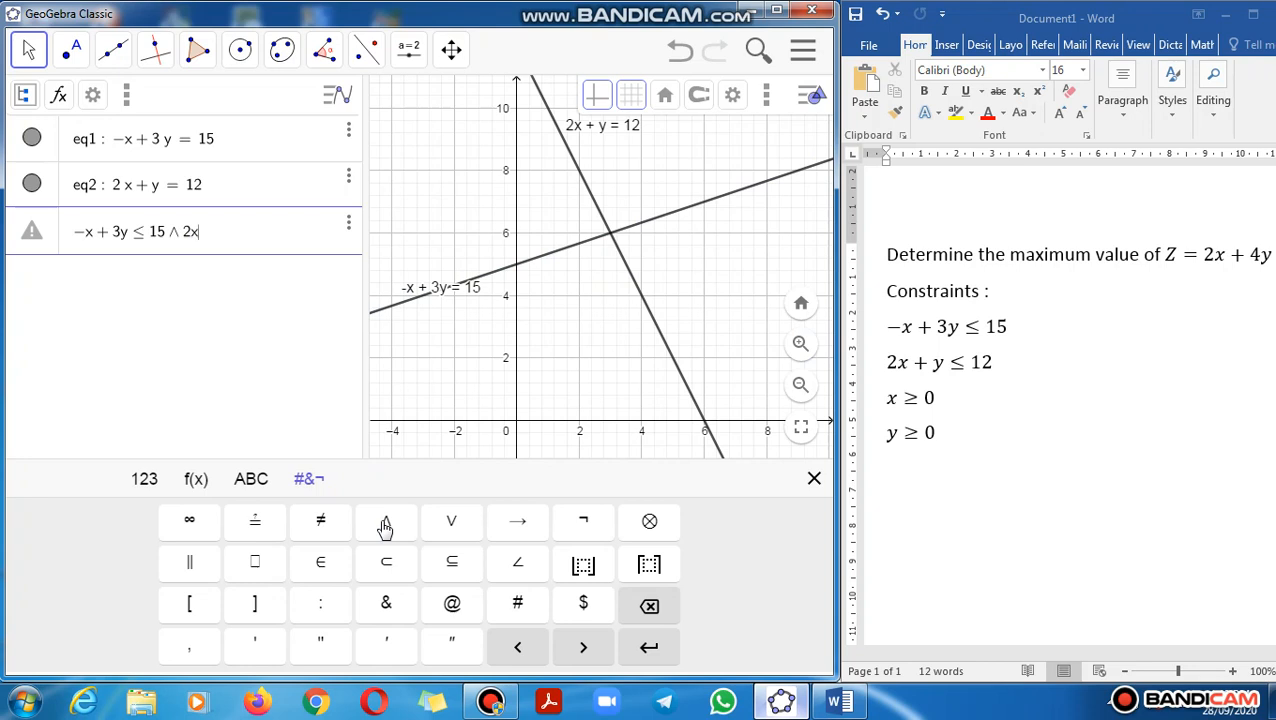
text(+y<)
text(=)
text(12)
- Append the constraints x ≥ 0 and y ≥ 0, each joined with ∧, and plot the combined inequality as the feasible region
click(385, 524)
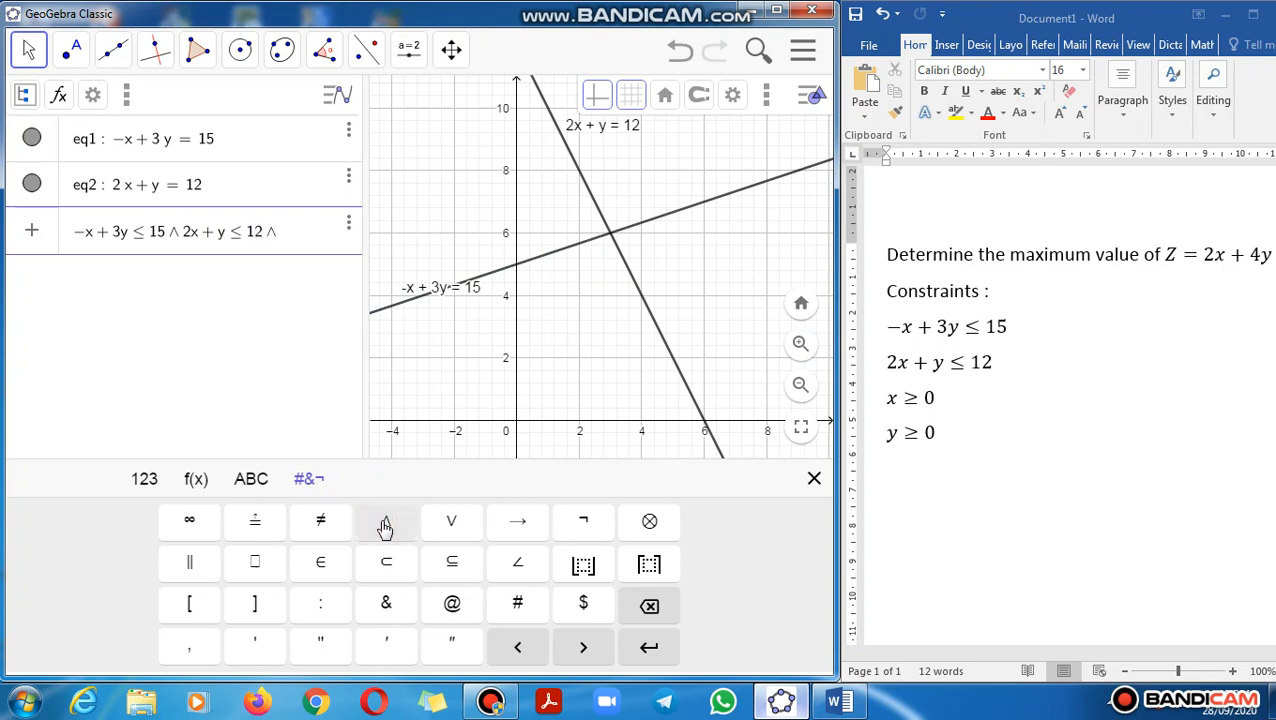
text(x)
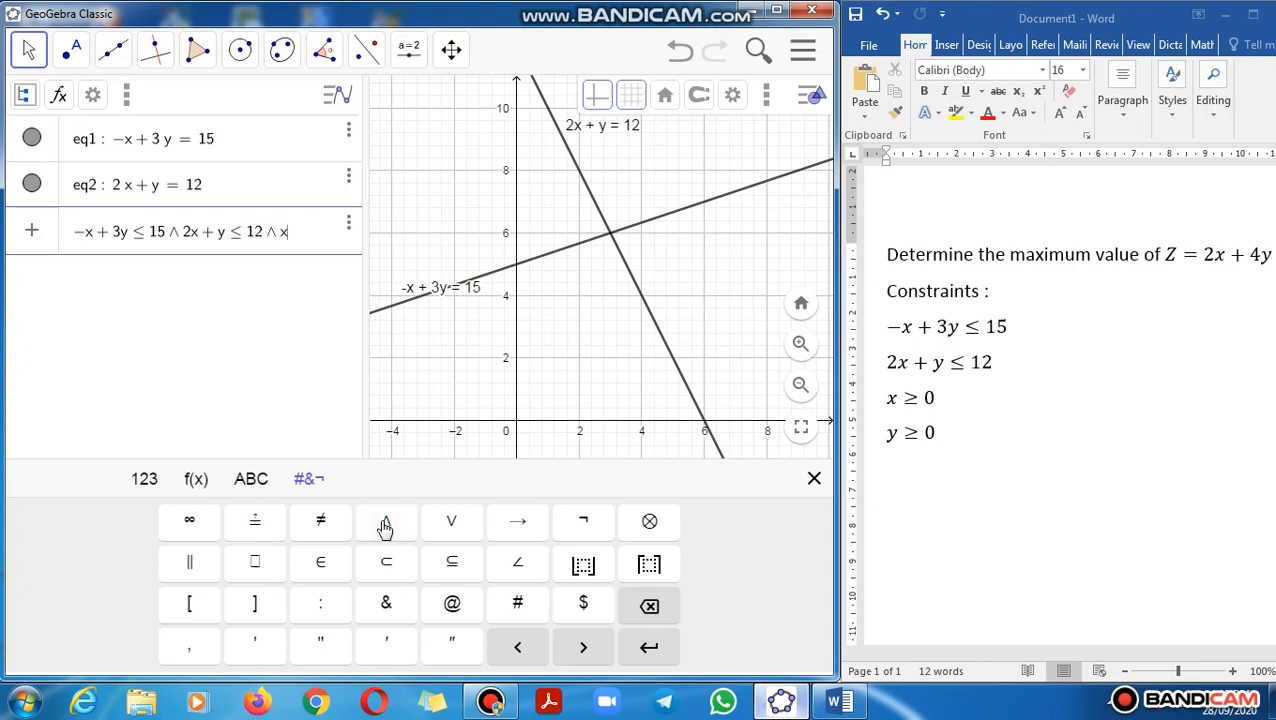
text(>=)
text(0)
click(385, 528)
text(y)
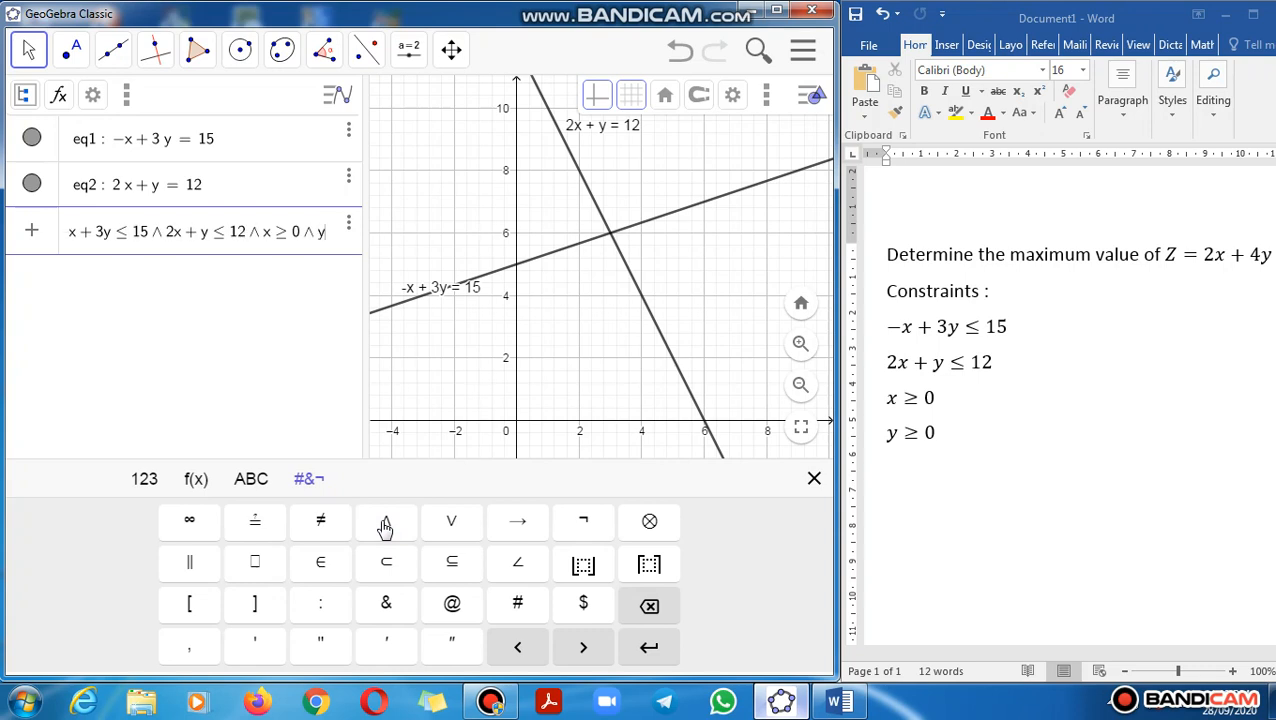
text(>=)
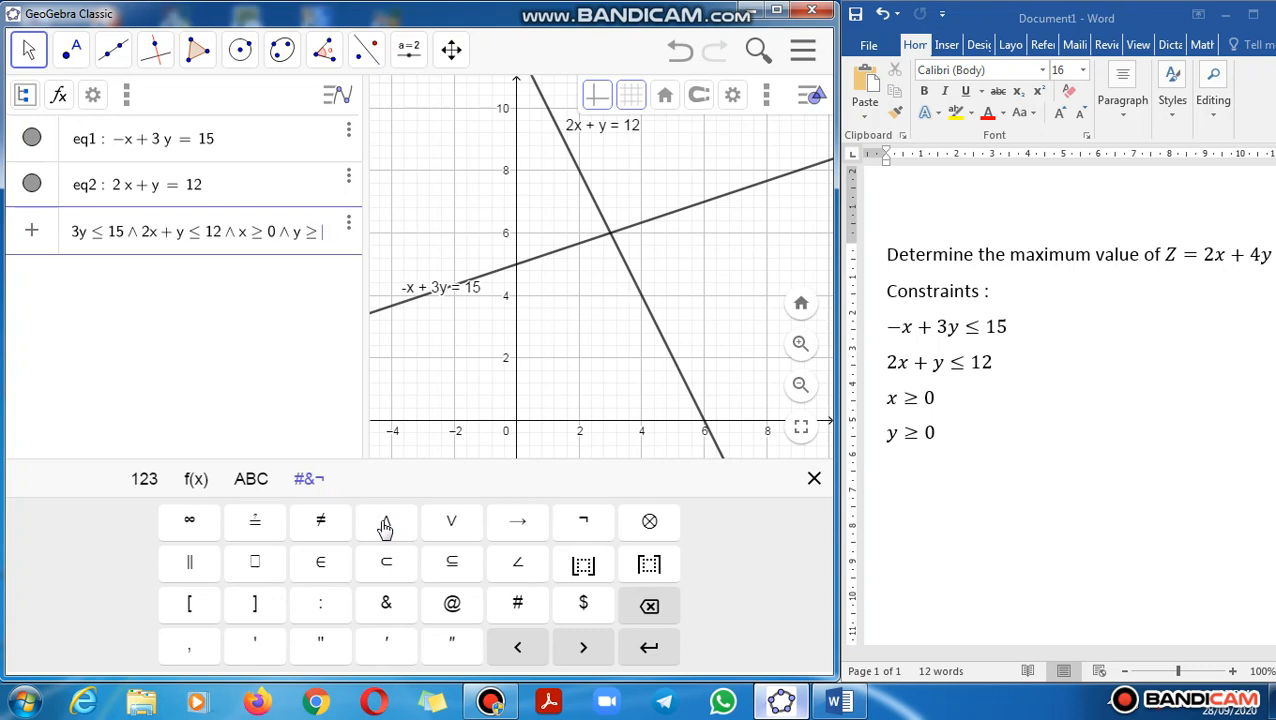
text(0)
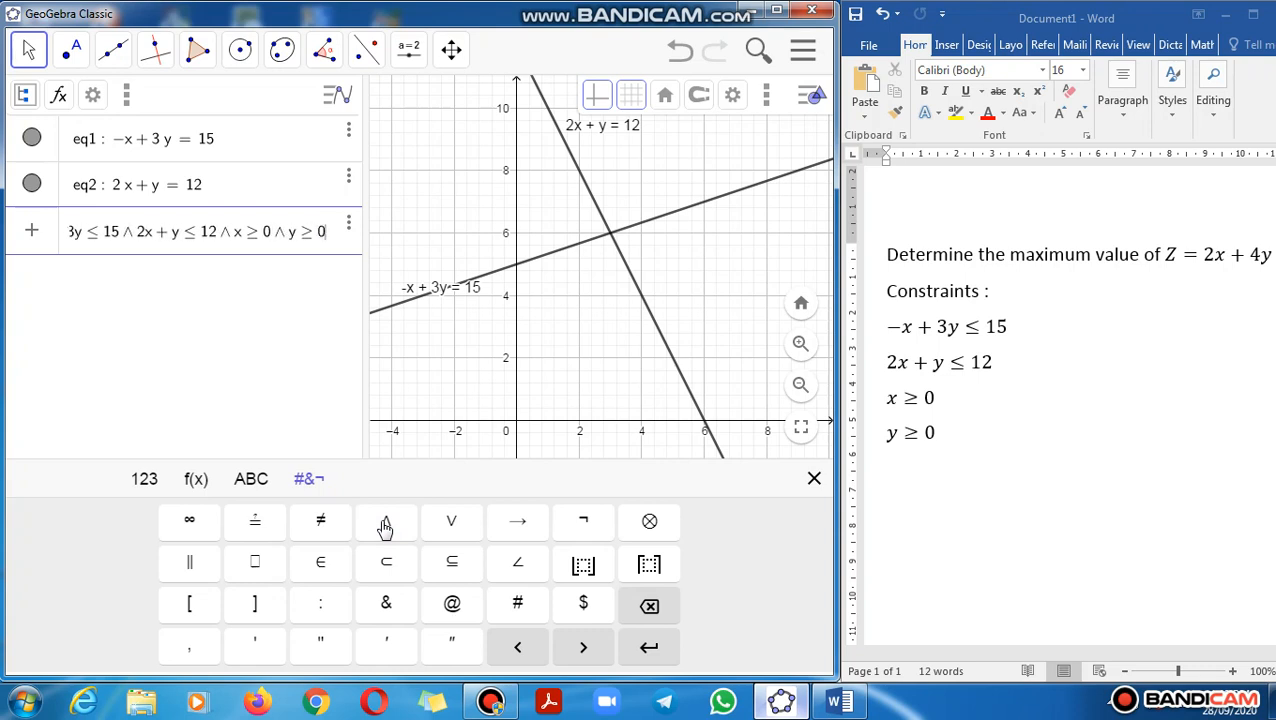
key(Return)
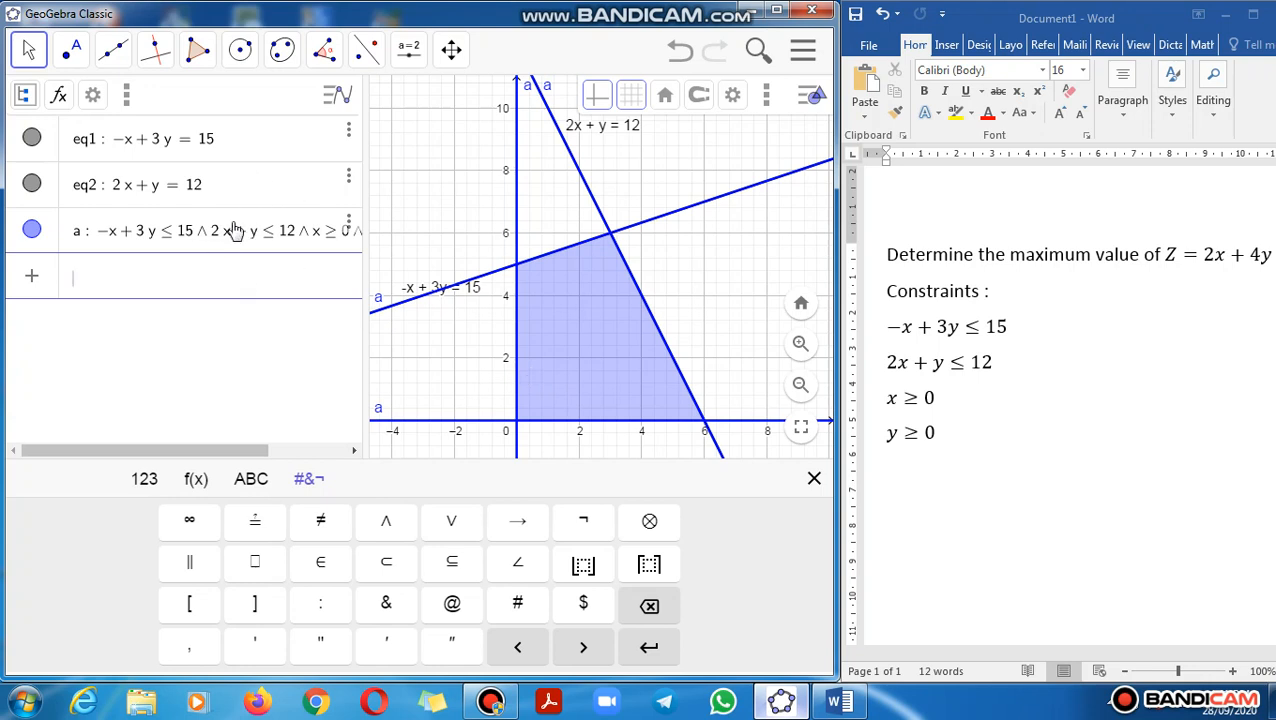
- Use the Intersect tool to mark the origin where the axes cross and the point where -x + 3y = 15 meets the y-axis
click(158, 56)
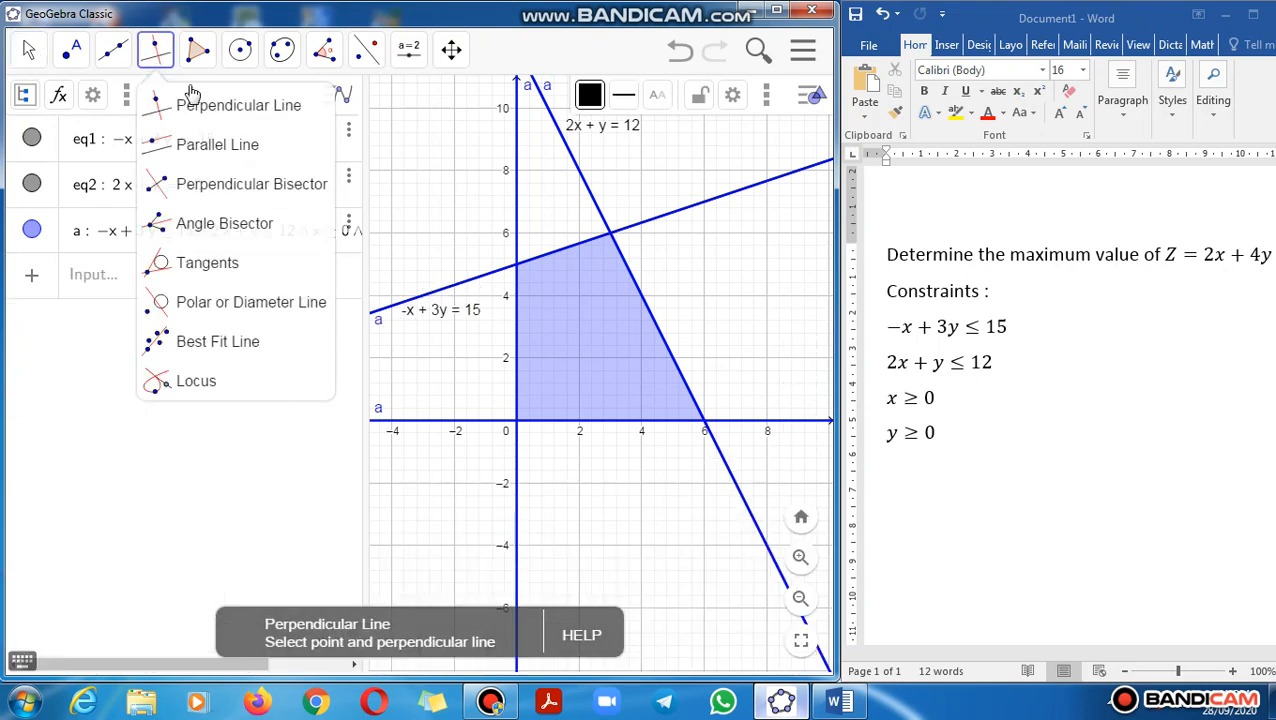
click(76, 58)
click(78, 58)
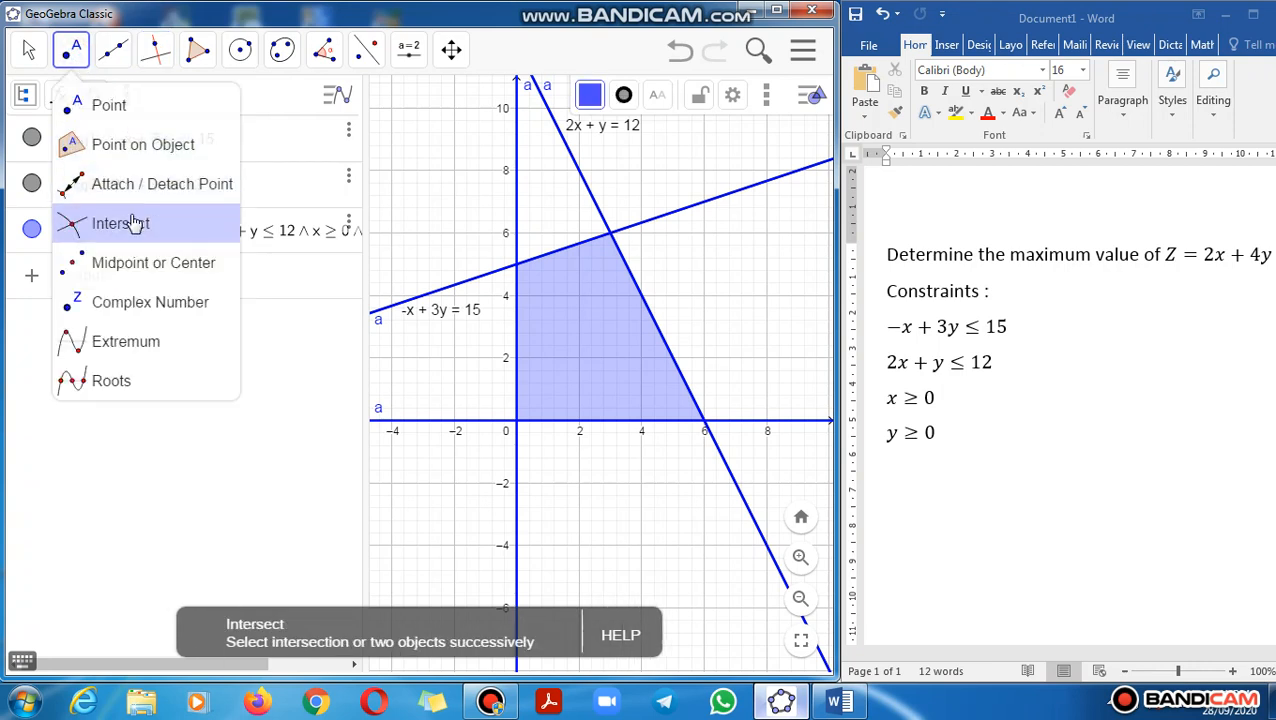
click(133, 223)
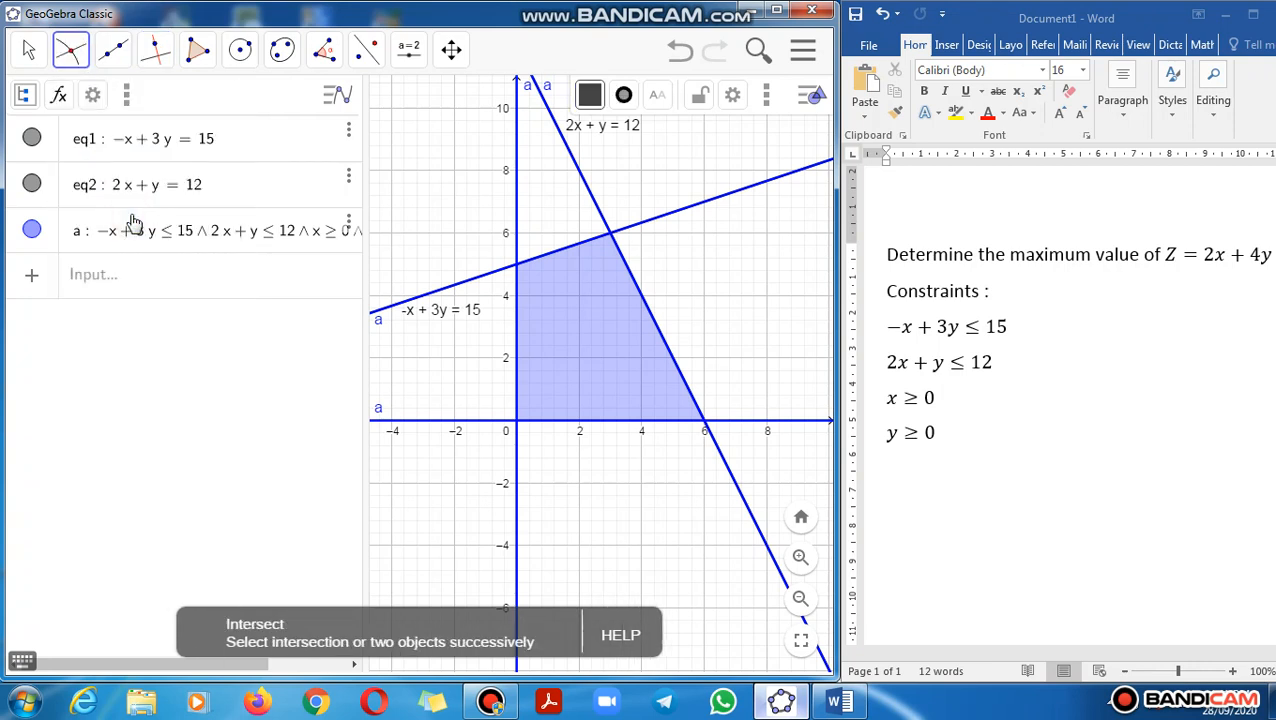
click(517, 393)
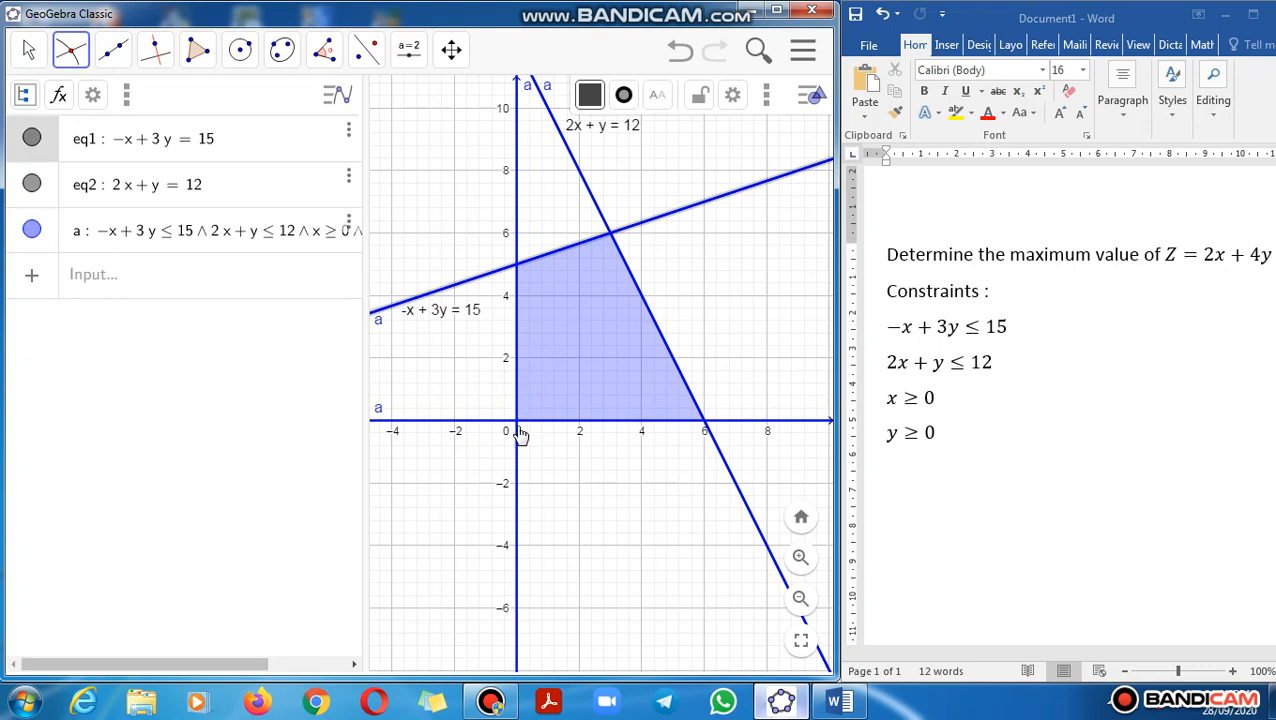
click(525, 421)
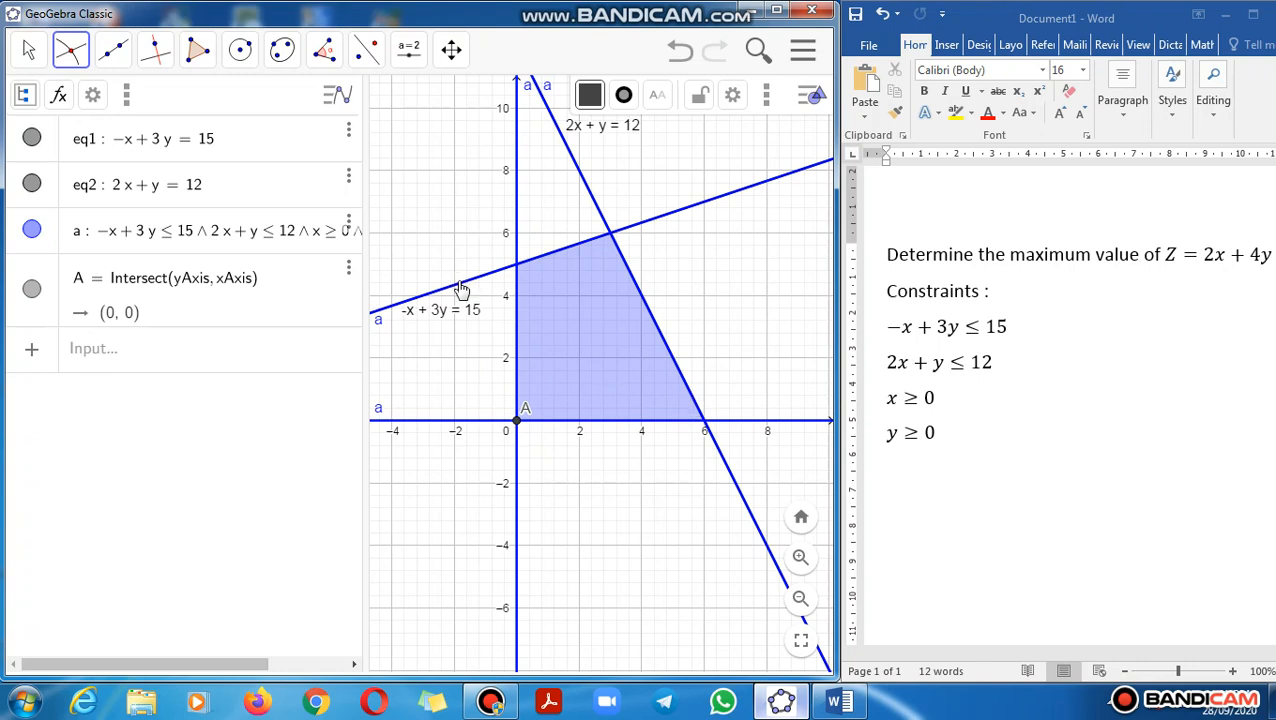
click(510, 273)
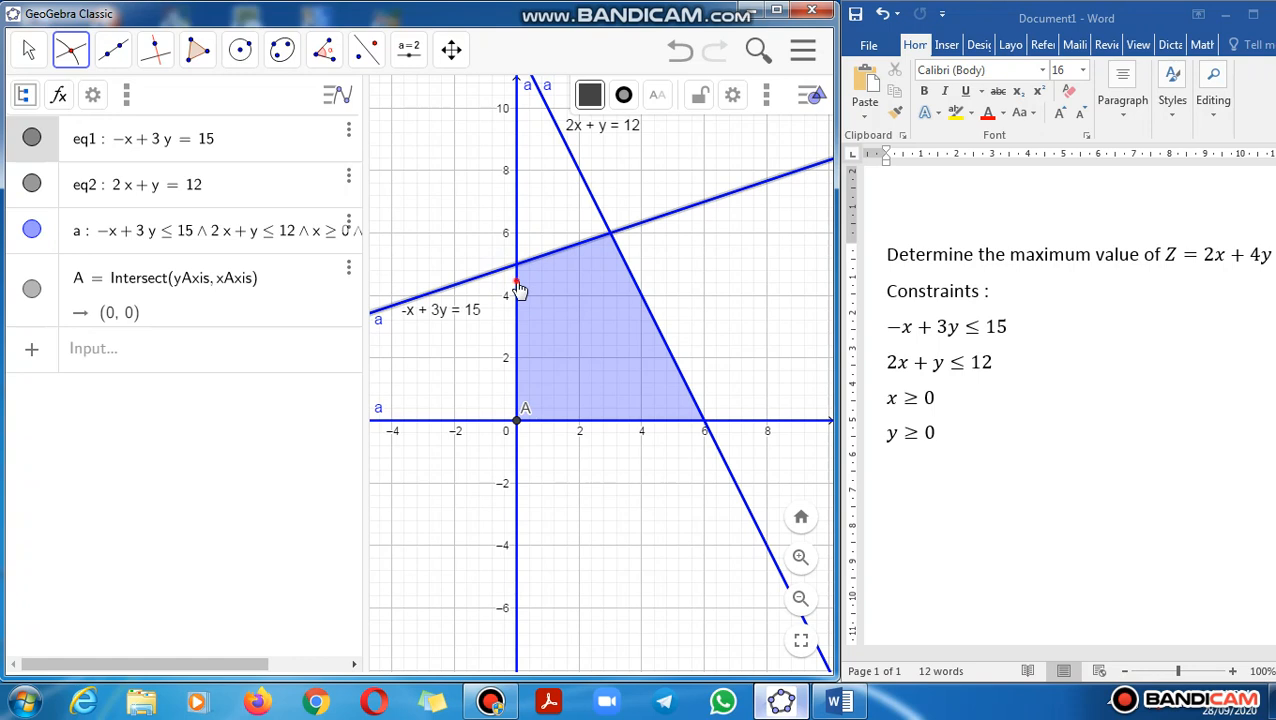
click(517, 287)
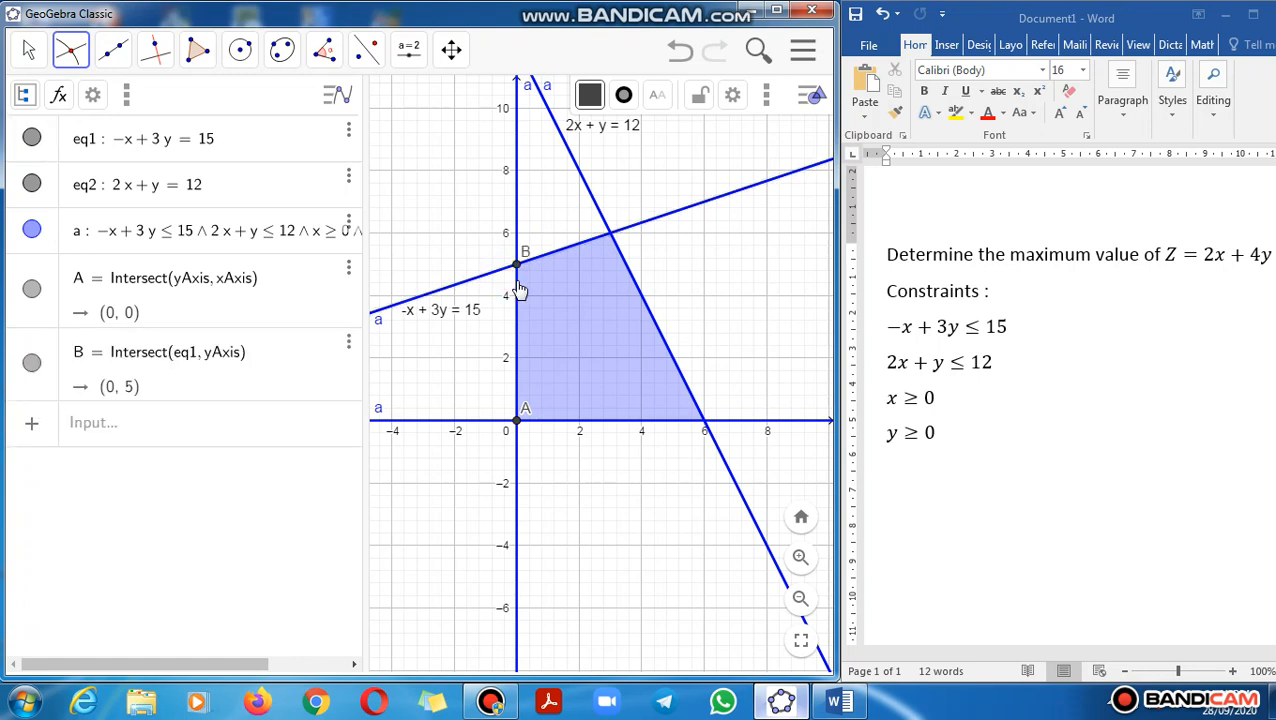
- Mark the intersection of the two constraint lines and the point where 2x + y = 12 meets the x-axis
click(601, 221)
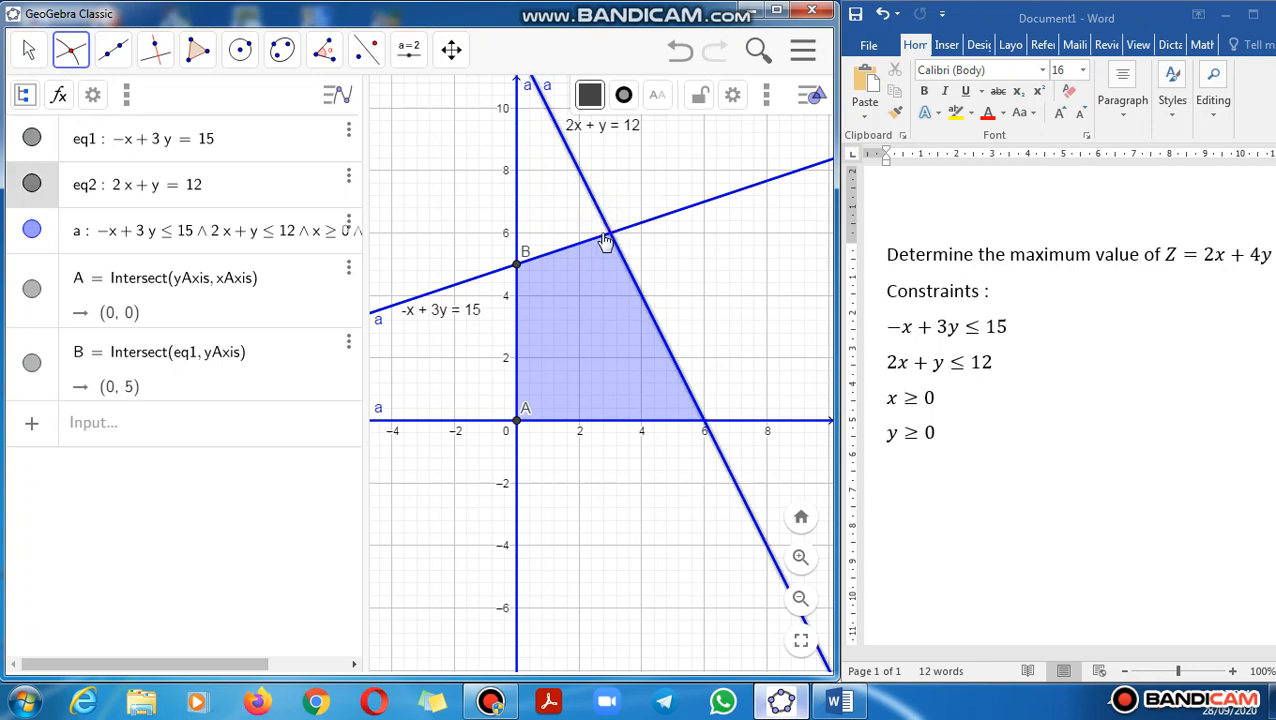
click(598, 240)
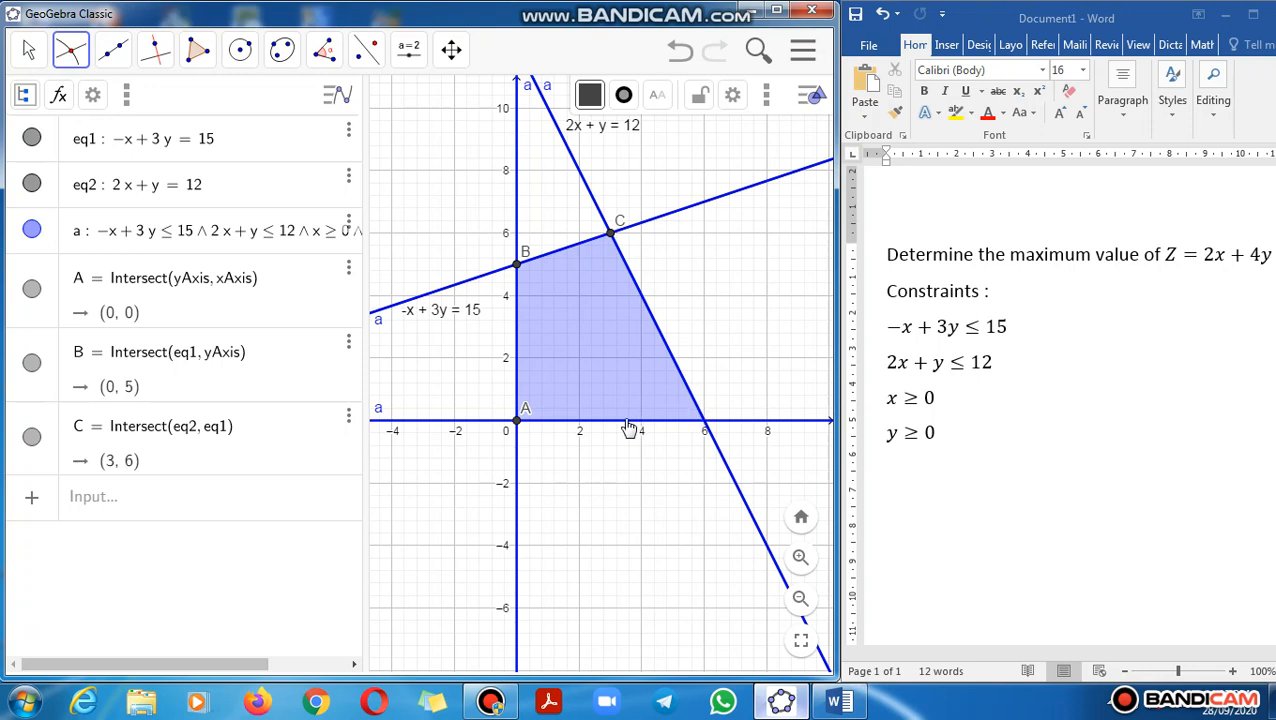
click(699, 423)
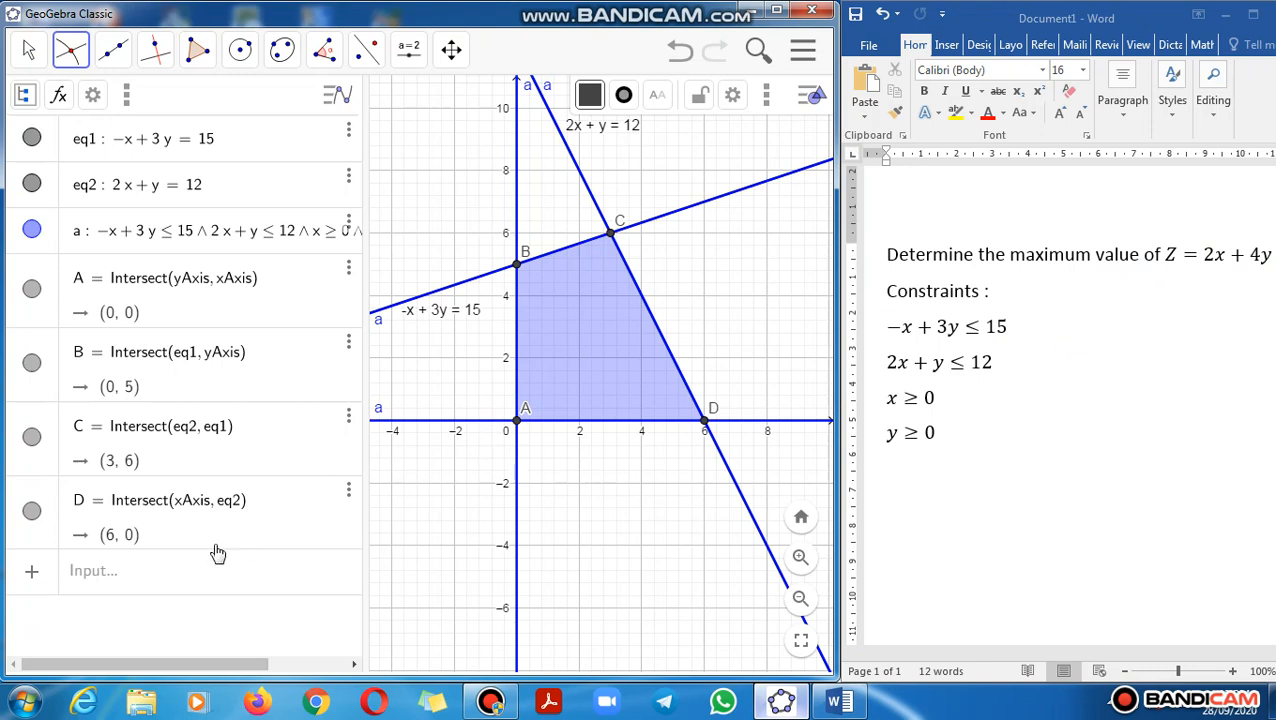
- Plot the objective line by entering the equation 2x + 4y = k, with k as a slider
click(188, 576)
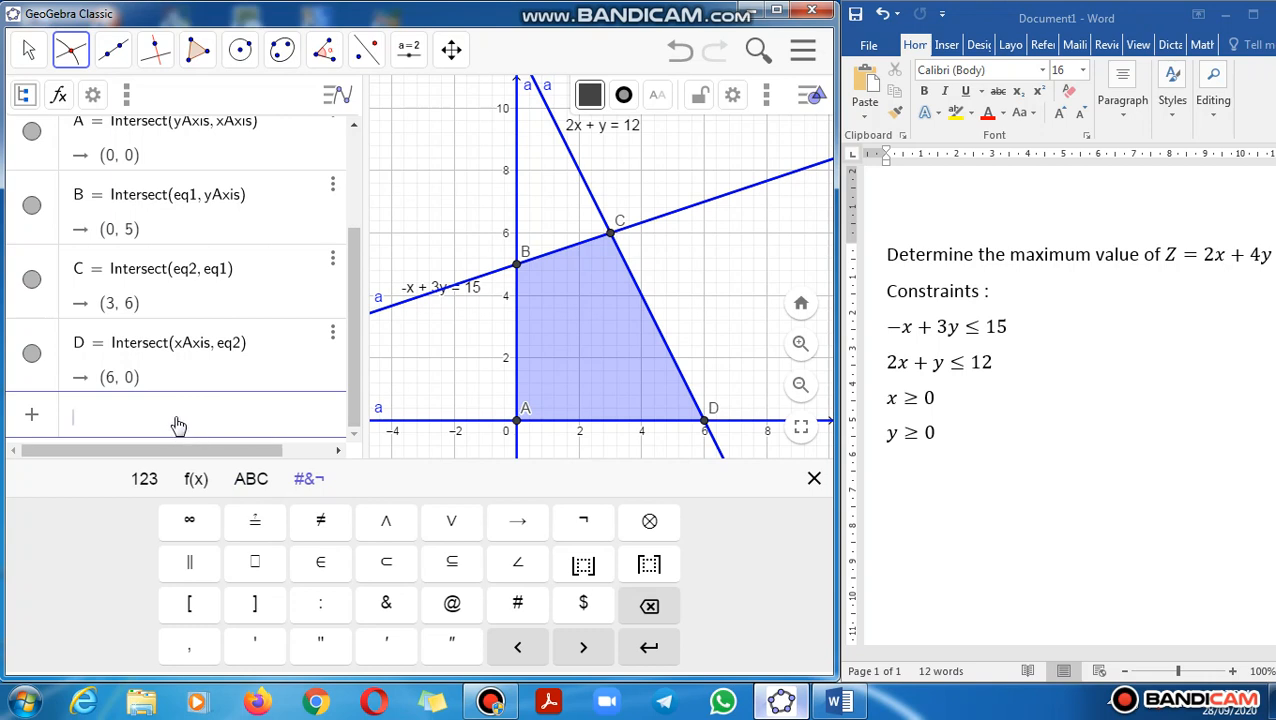
text(2x )
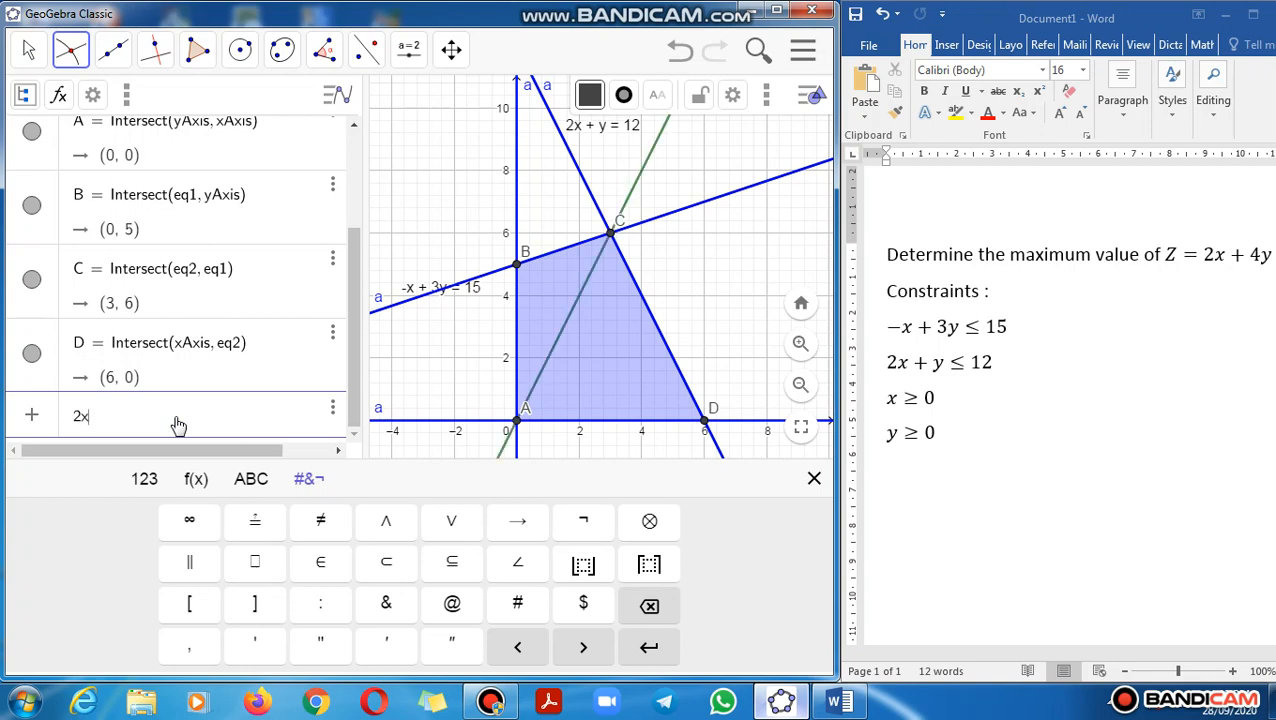
text(+ 4y )
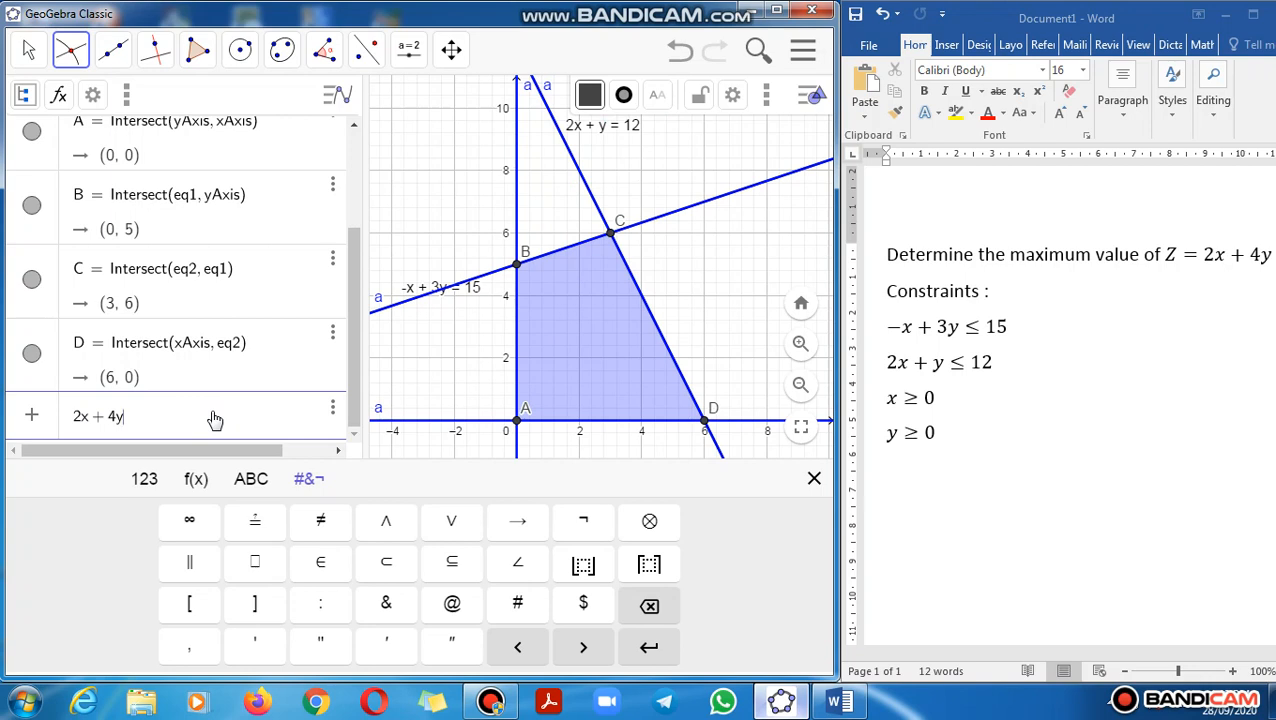
text(= k)
key(Return)
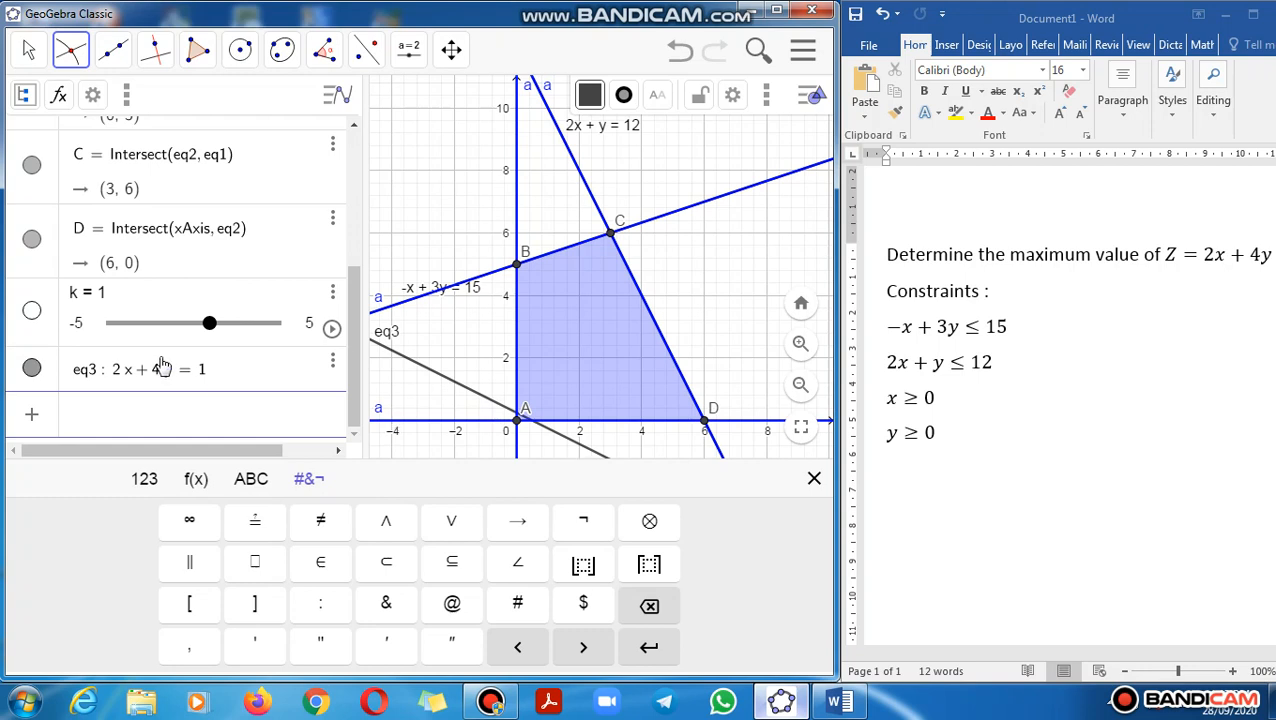
- Set the range of slider k from 0 to 50 with a step of 1
click(80, 327)
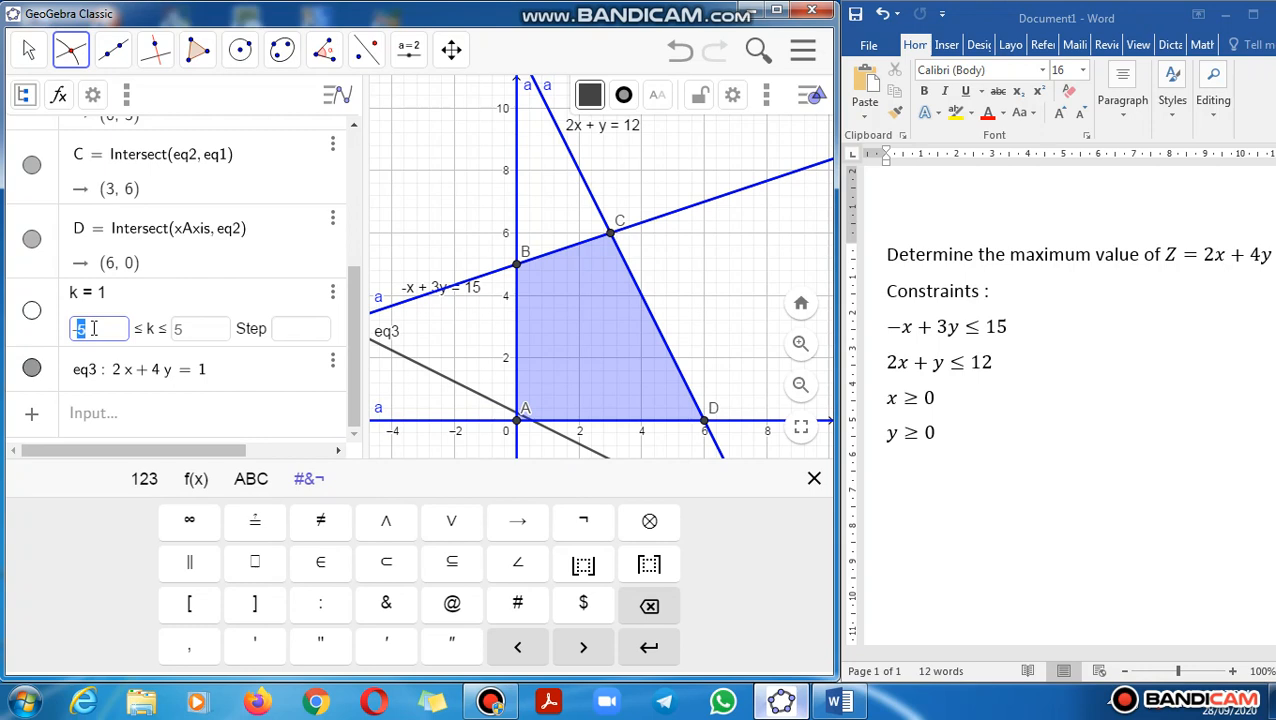
key(BackSpace)
text(0)
click(213, 333)
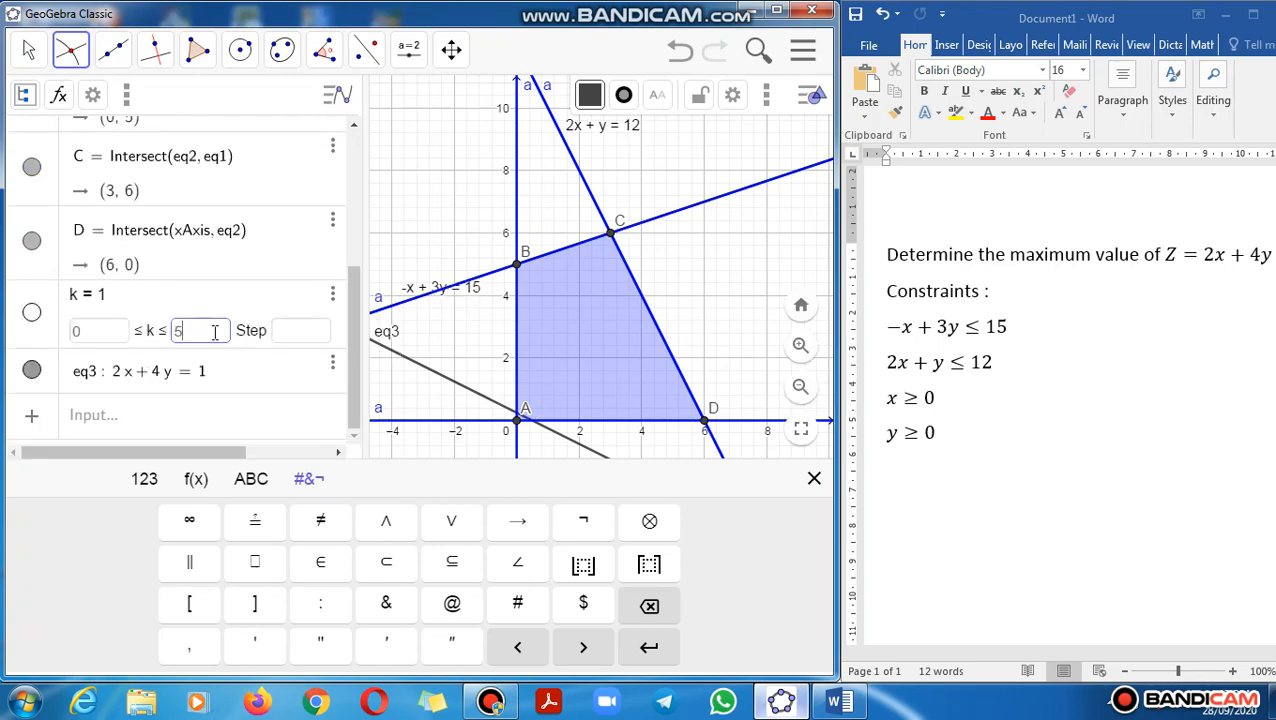
text(0)
click(299, 338)
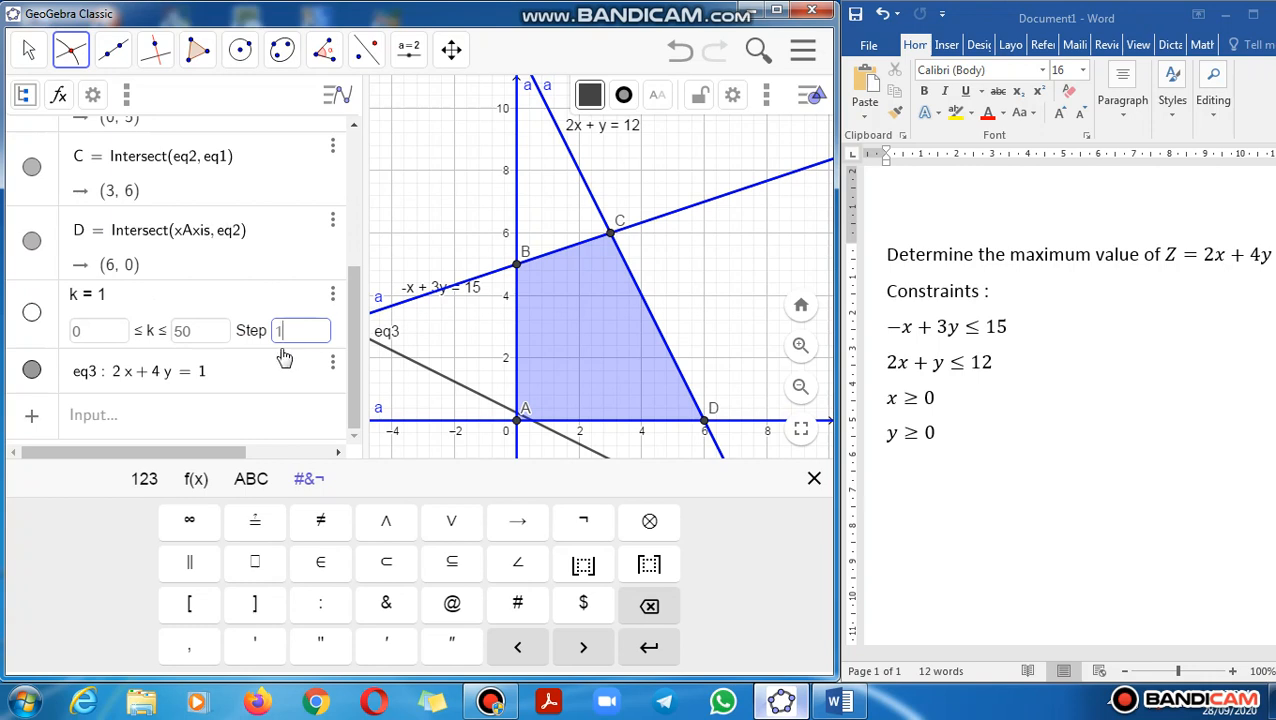
key(Return)
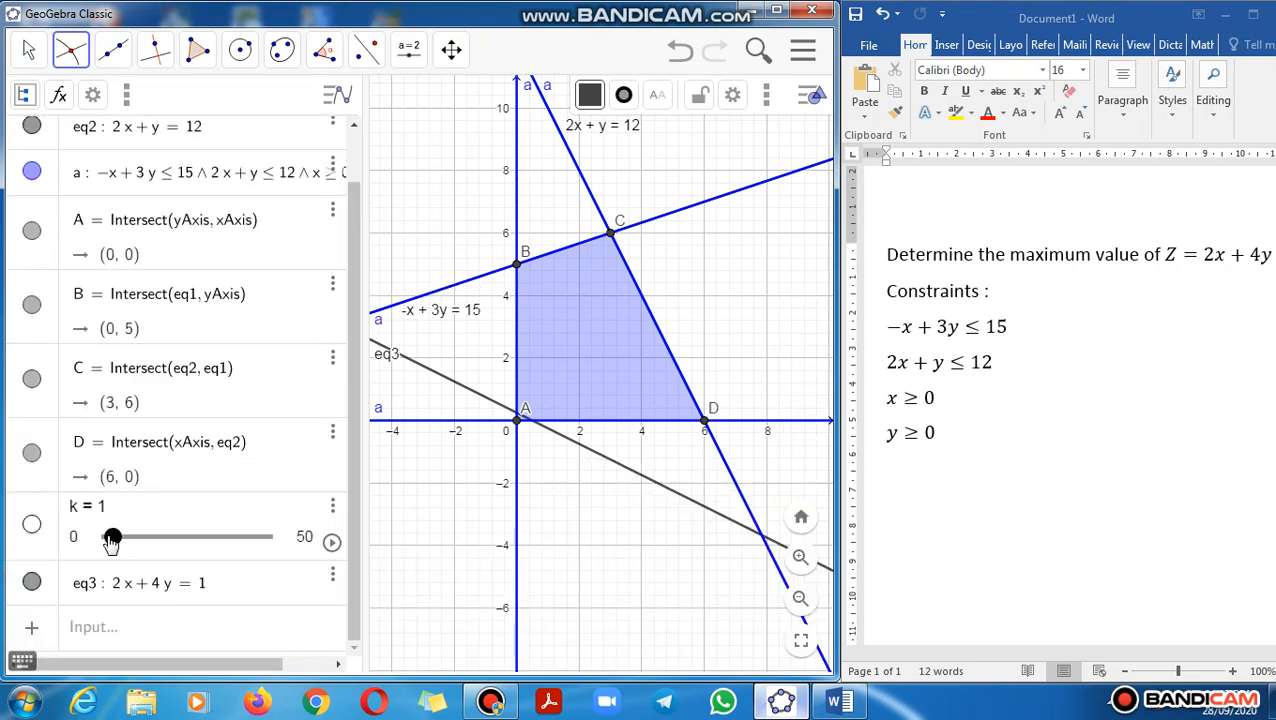
- Set slider k to 0 and dismiss the Windows color scheme message
click(82, 543)
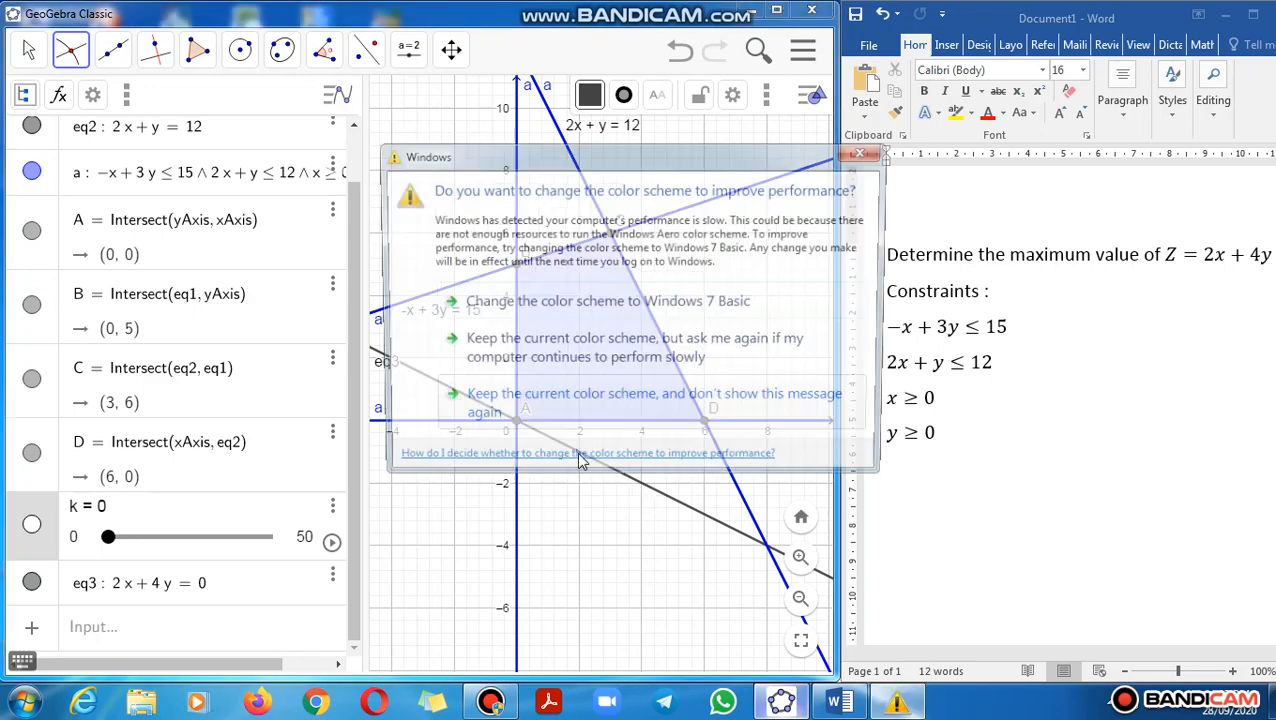
click(852, 150)
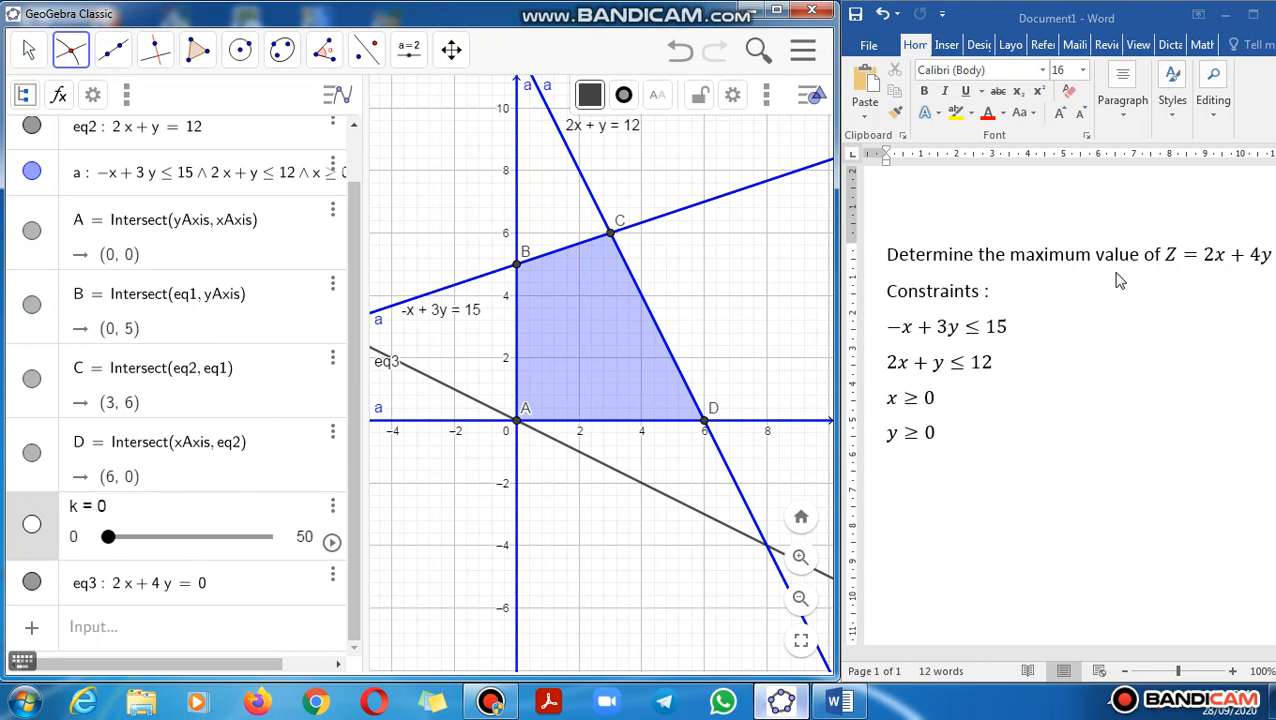
- Animate slider k, pausing at k = 12 with the objective line through D and at k = 20 through B
click(331, 543)
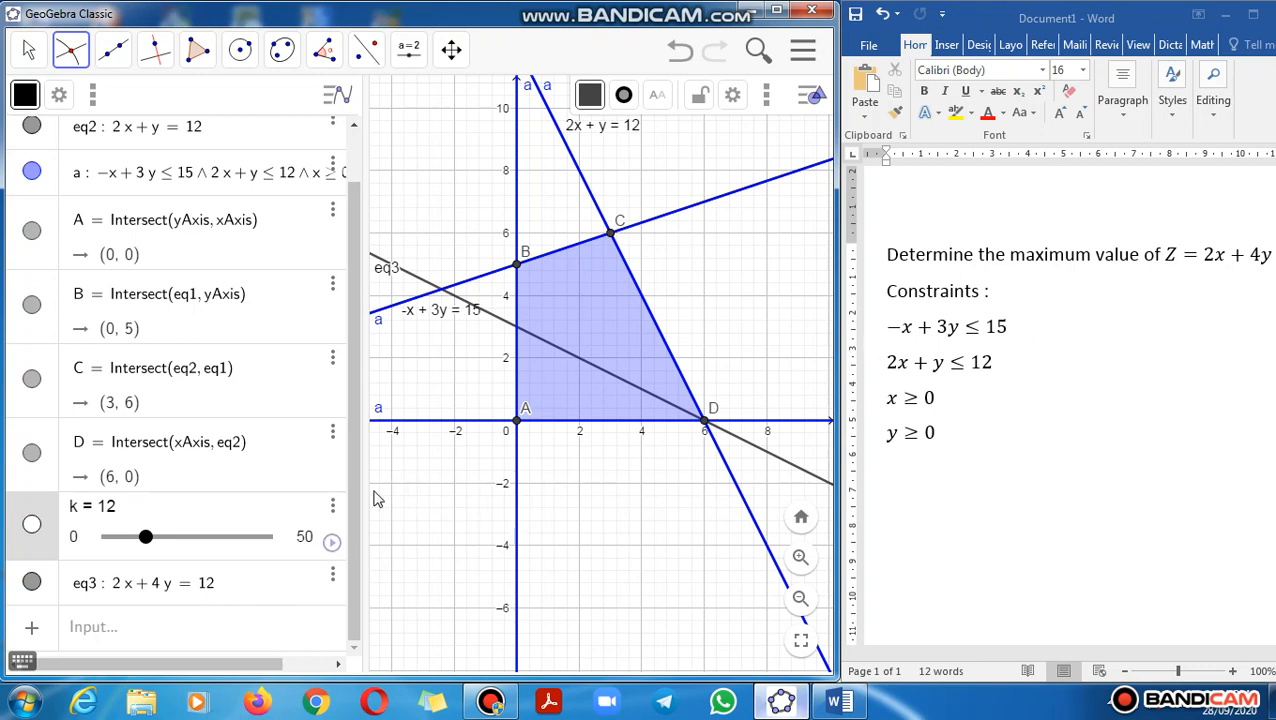
click(331, 544)
click(331, 544)
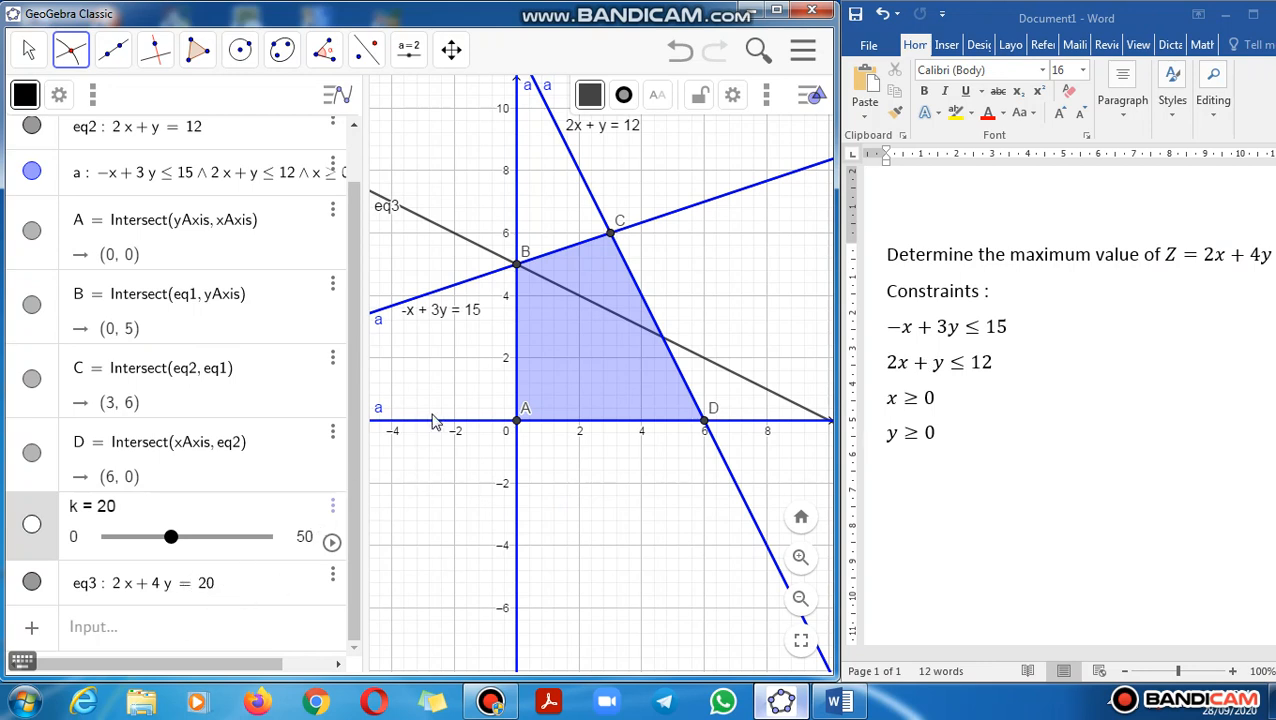
- Advance the slider animation and readjust k until the objective line passes through vertex C at k = 30
click(332, 543)
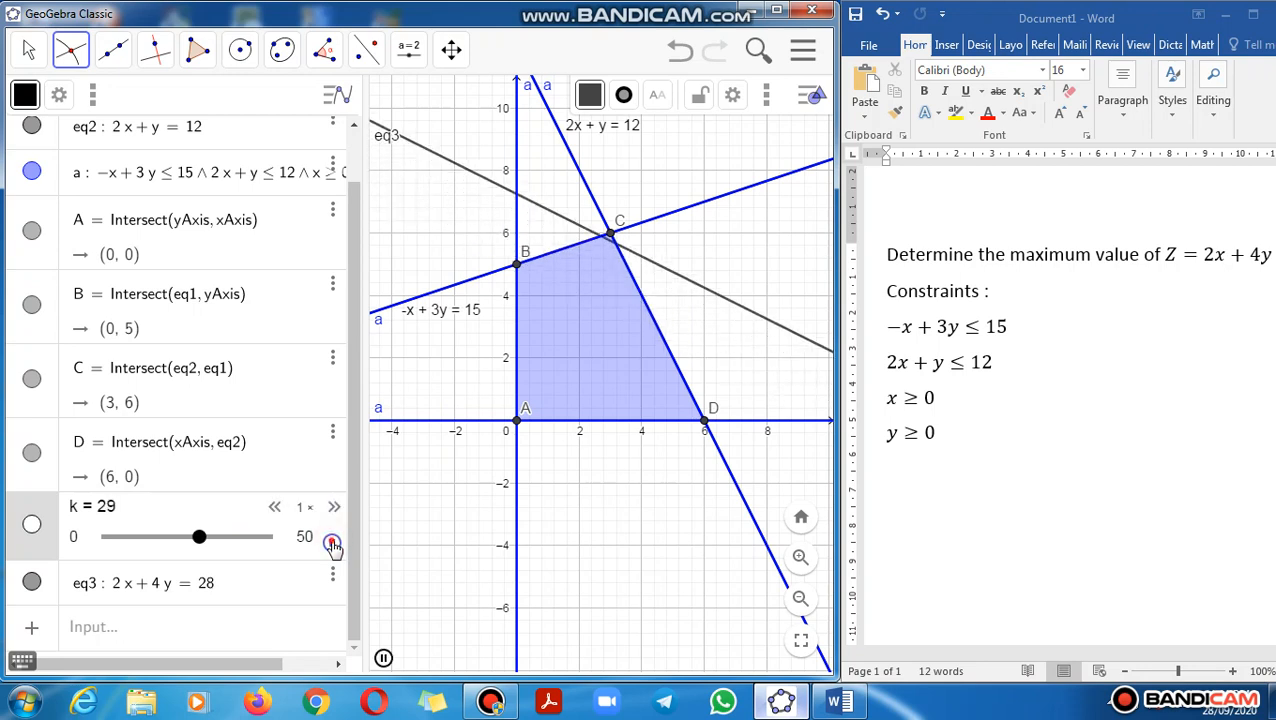
click(332, 543)
click(332, 543)
click(332, 543)
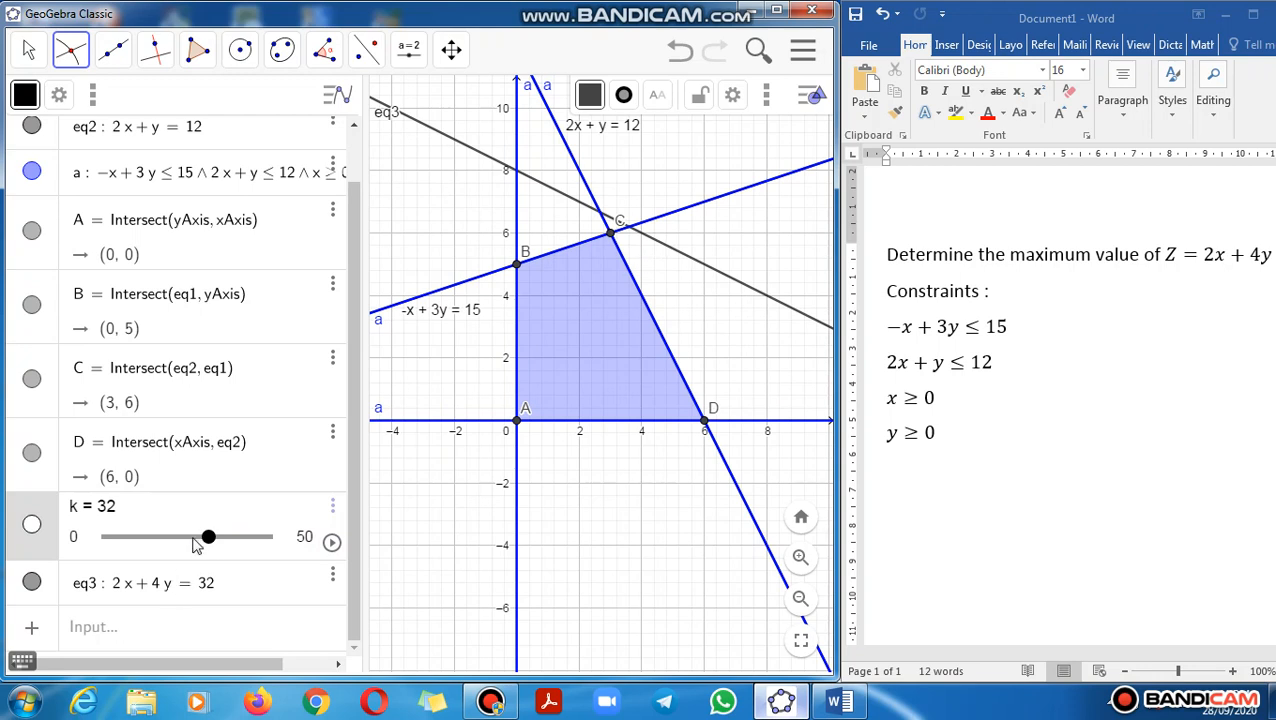
drag(196, 540, 182, 540)
click(331, 543)
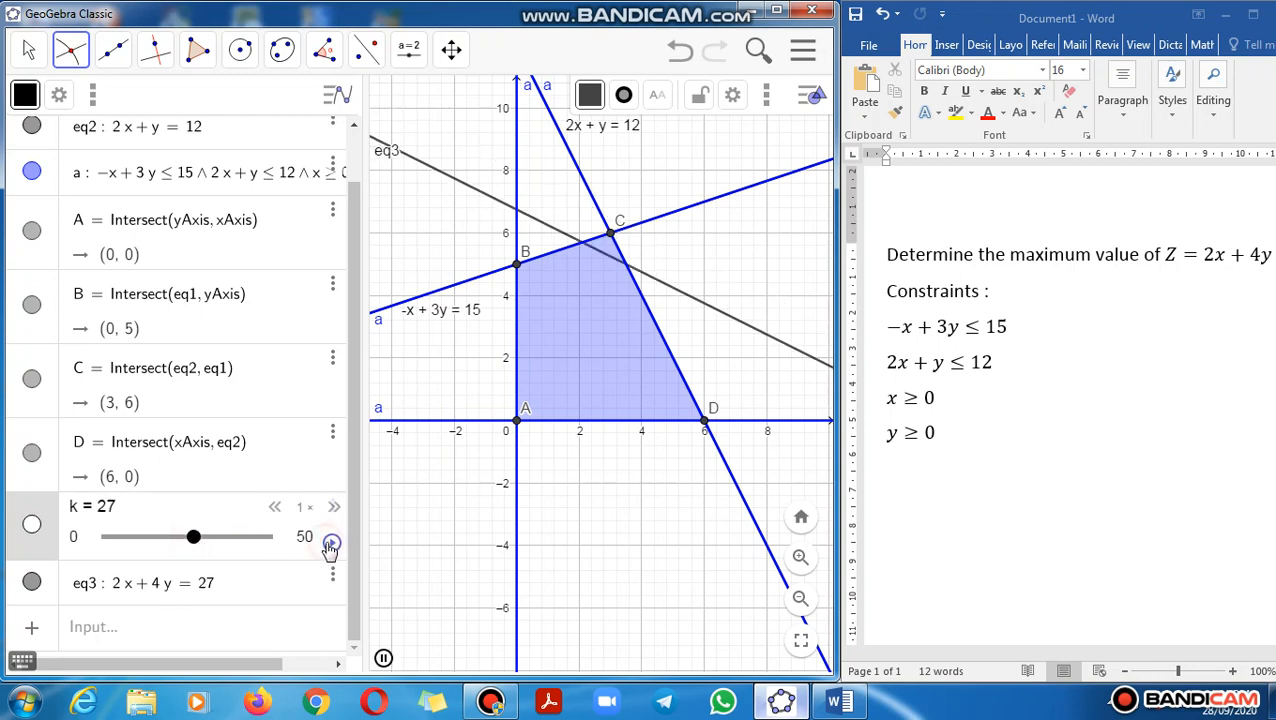
click(331, 543)
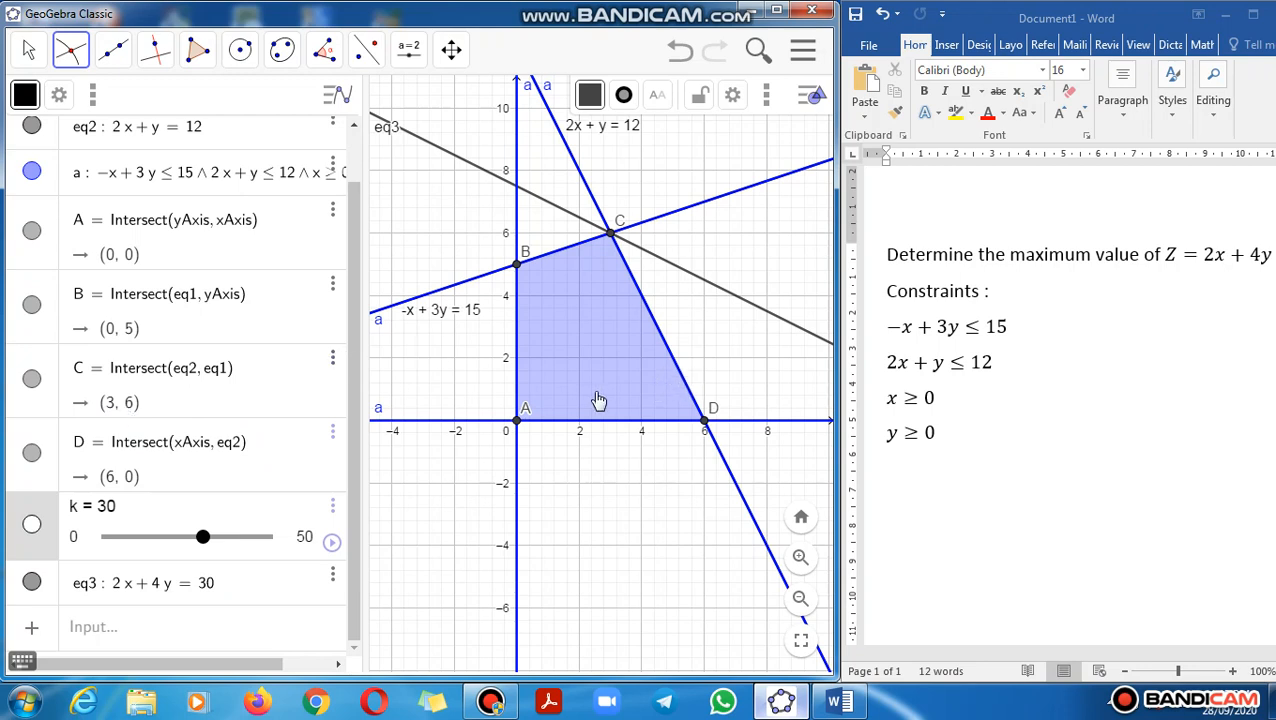
click(415, 457)
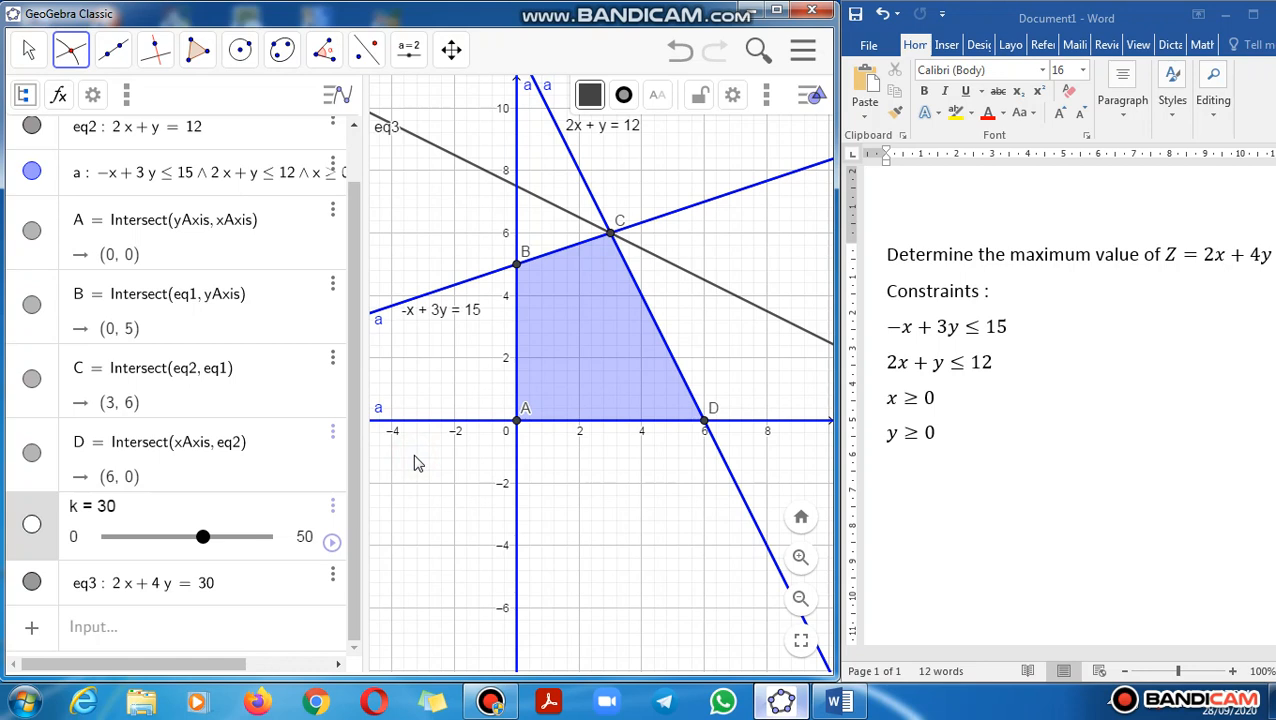